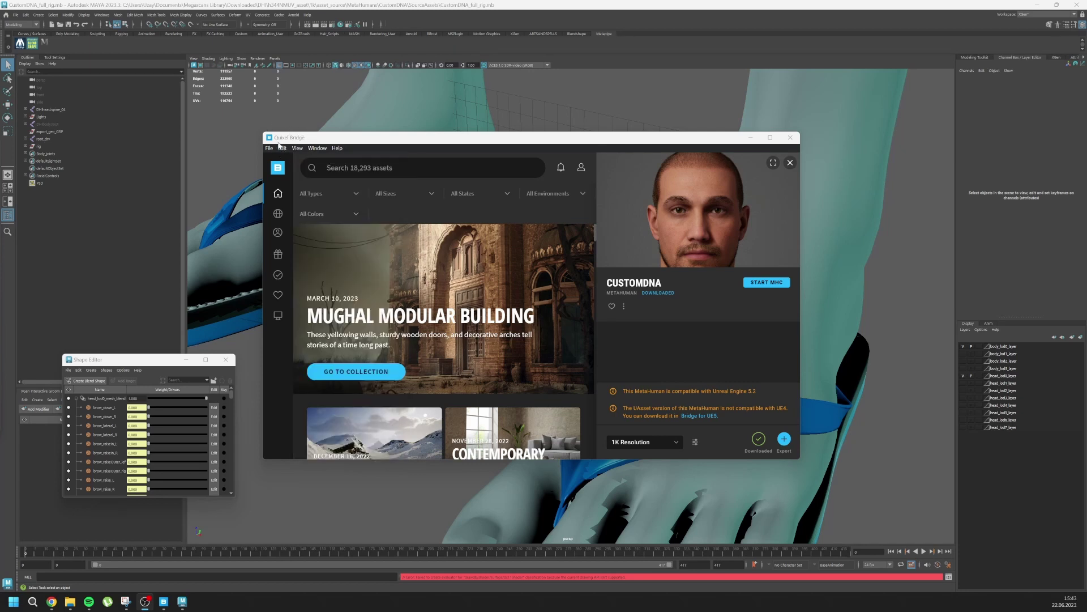
mouse_move(278, 255)
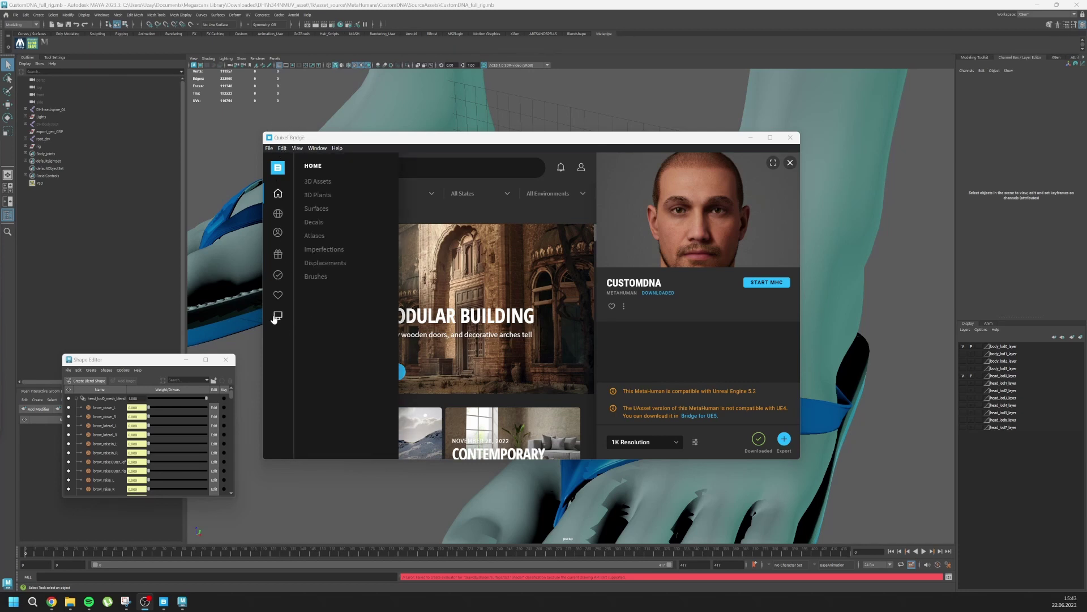
Show the local library filtered to downloaded MetaHumans.
click(278, 316)
click(323, 222)
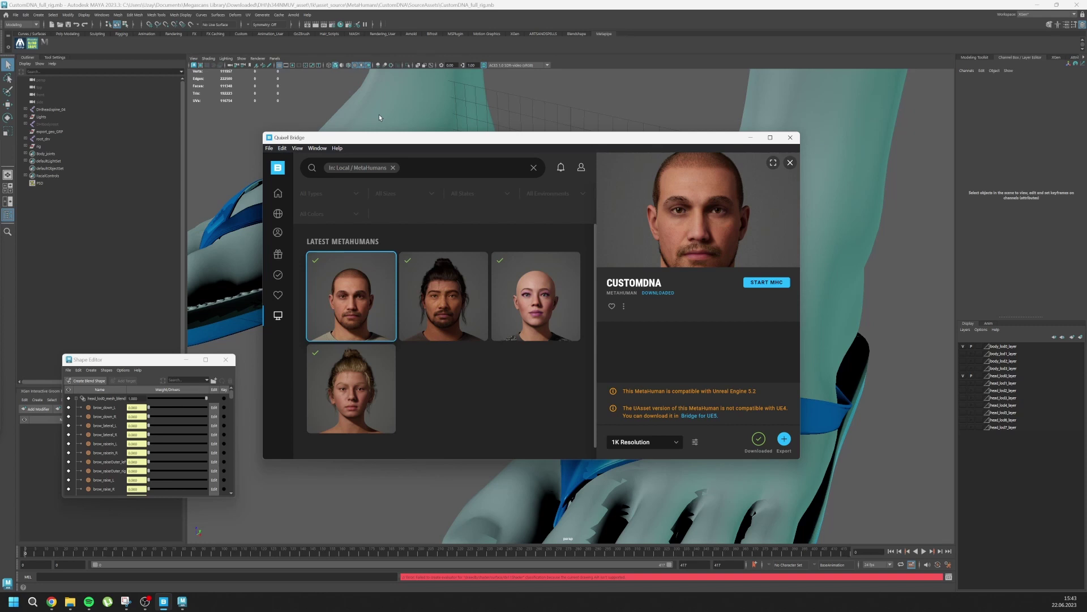
mouse_move(351, 296)
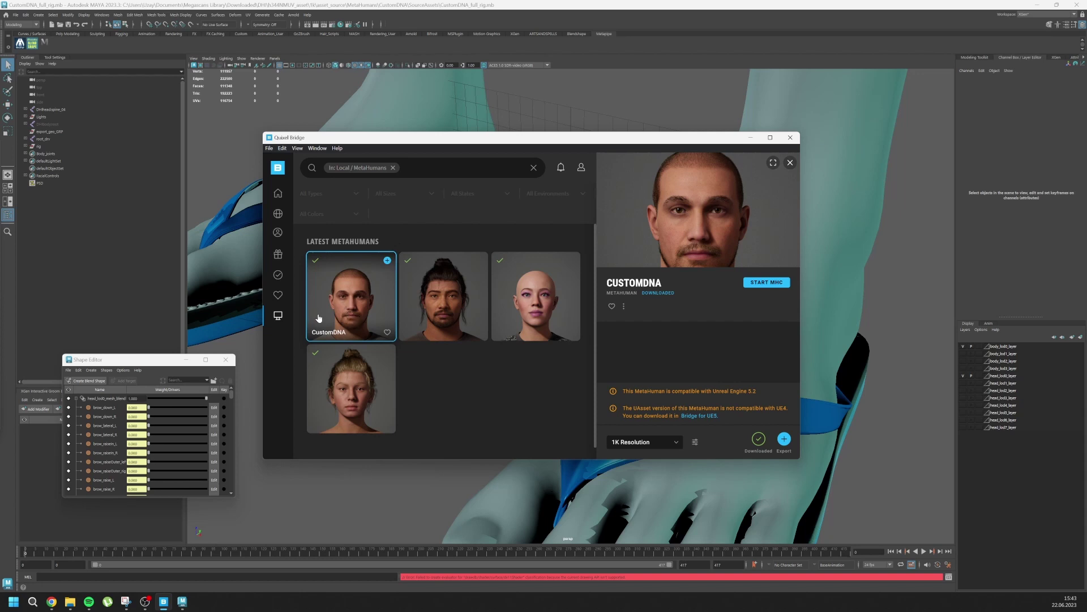
click(695, 442)
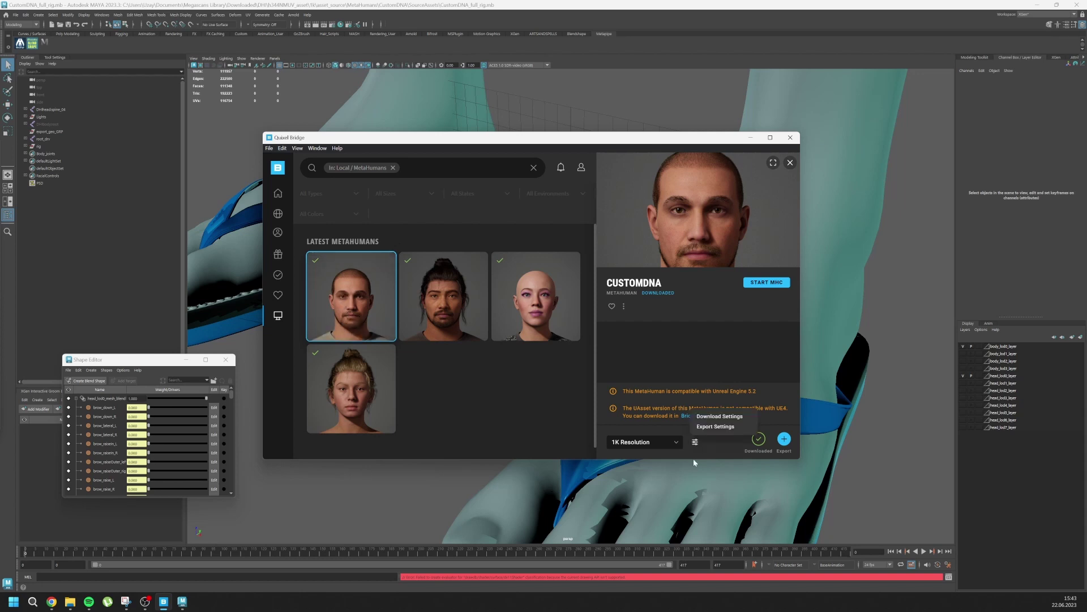
click(713, 427)
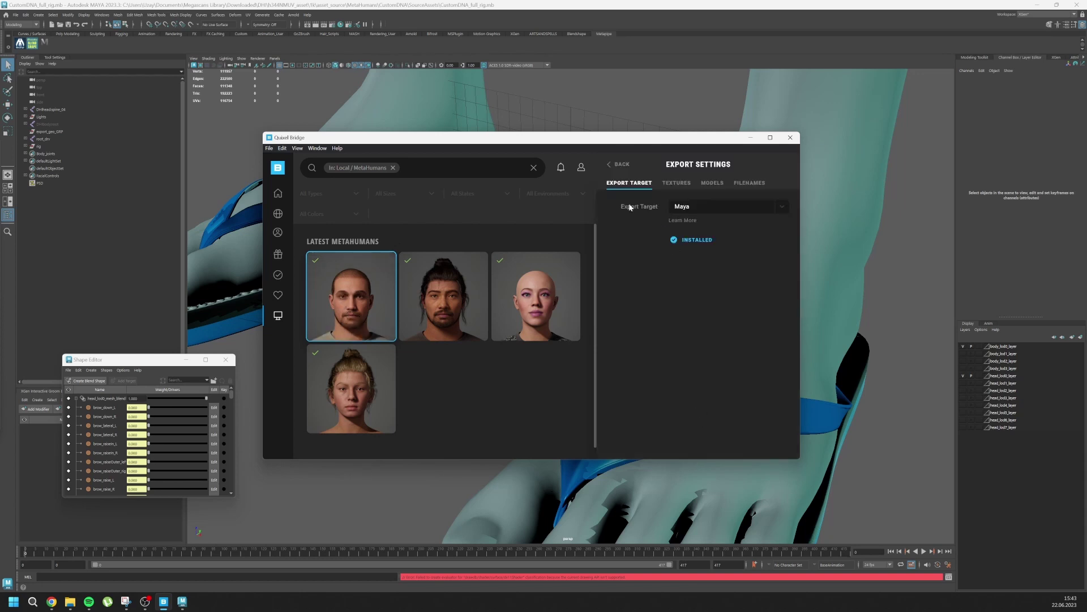
click(676, 183)
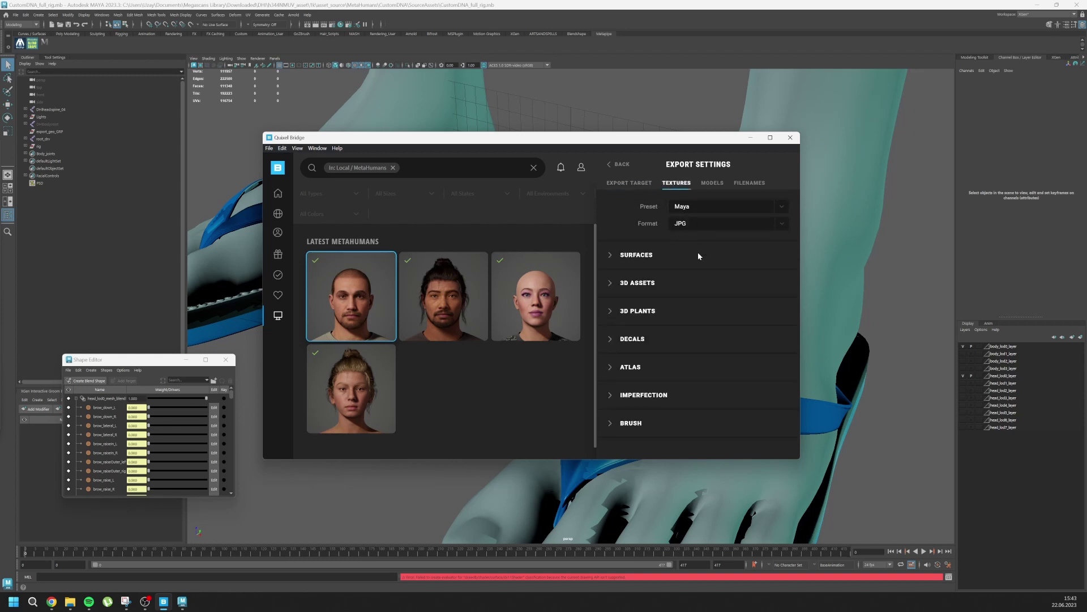
click(711, 183)
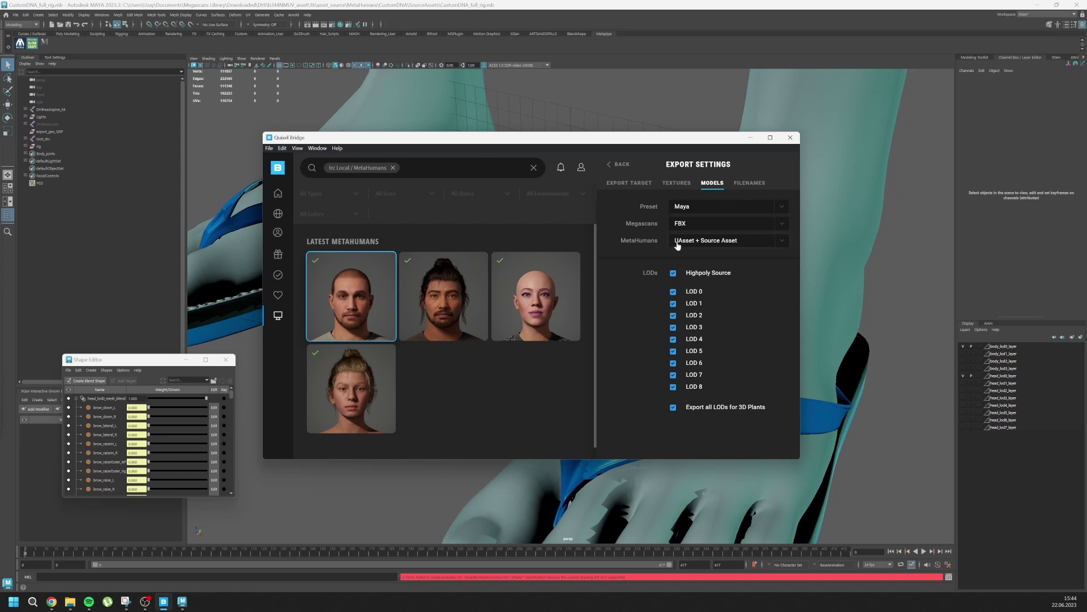
click(719, 246)
click(708, 286)
click(628, 183)
click(619, 163)
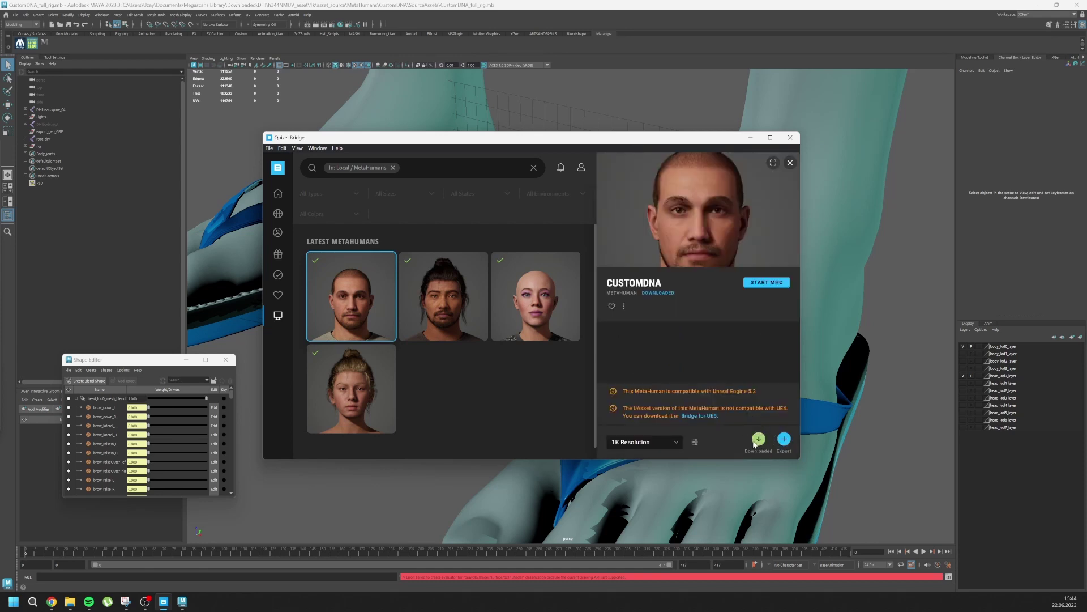
Export the CustomDNA MetaHuman, close Bridge and switch Maya to the MSPlugin shelf.
click(785, 439)
click(790, 137)
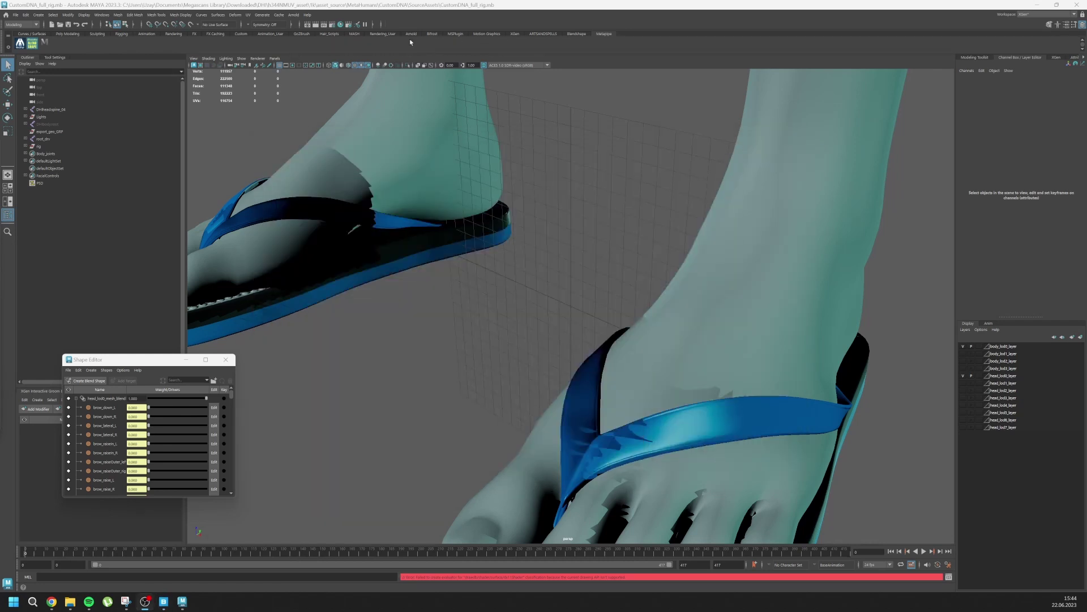
click(453, 34)
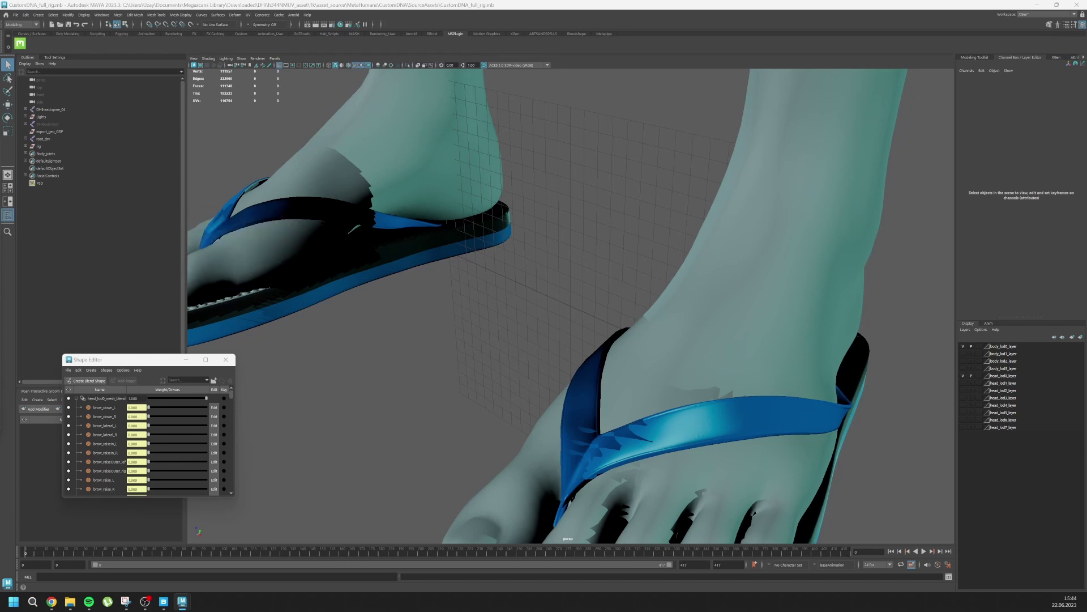
scroll(399, 243, down, 5)
Switch the world up axis in Preferences and save the change.
alt+middle_drag(451, 231, 451, 323)
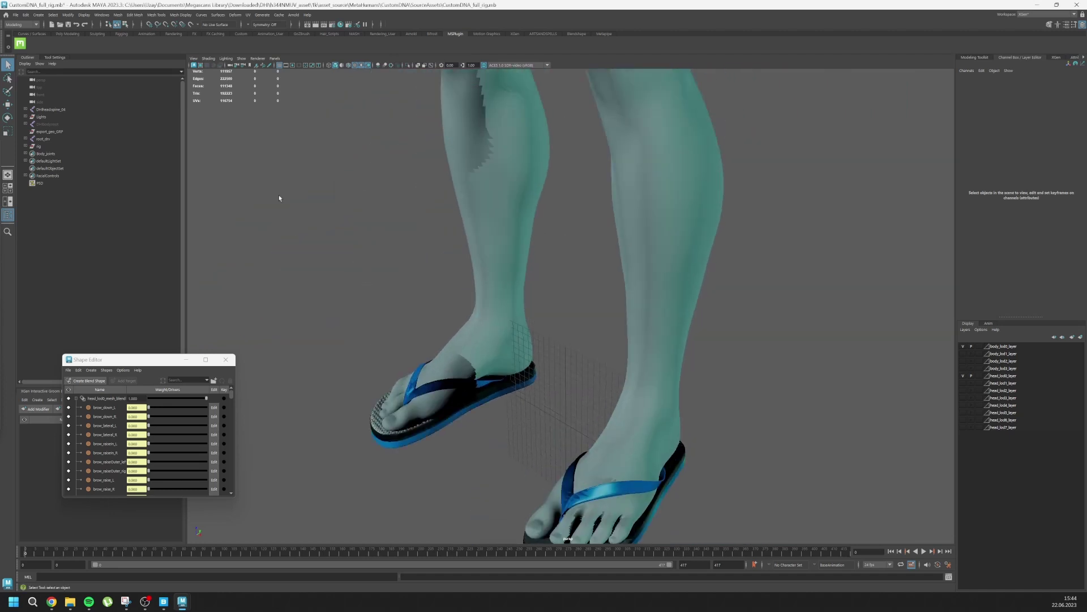
click(102, 15)
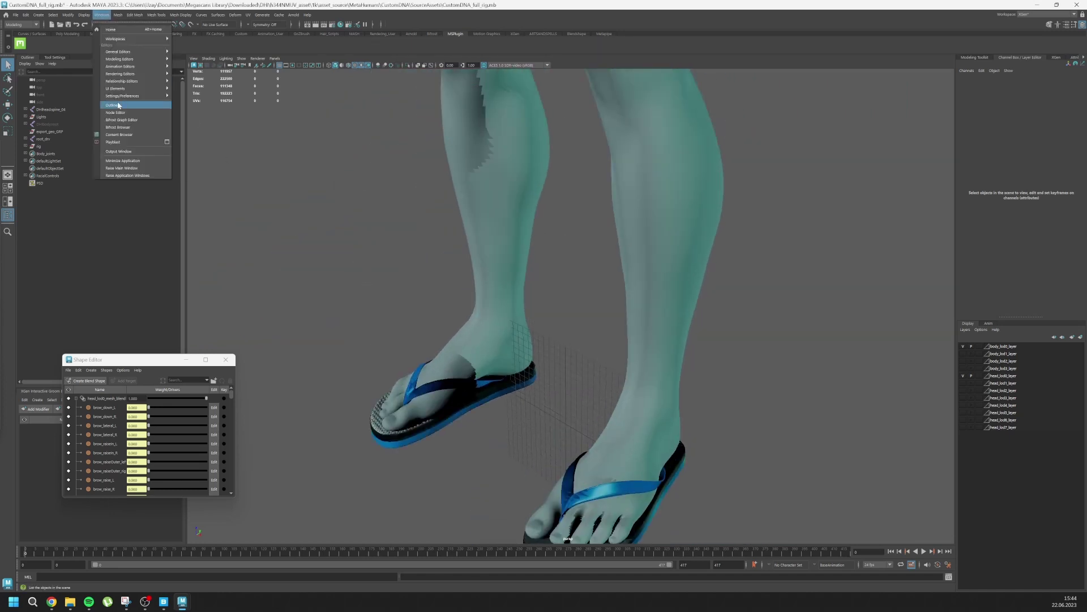
mouse_move(128, 95)
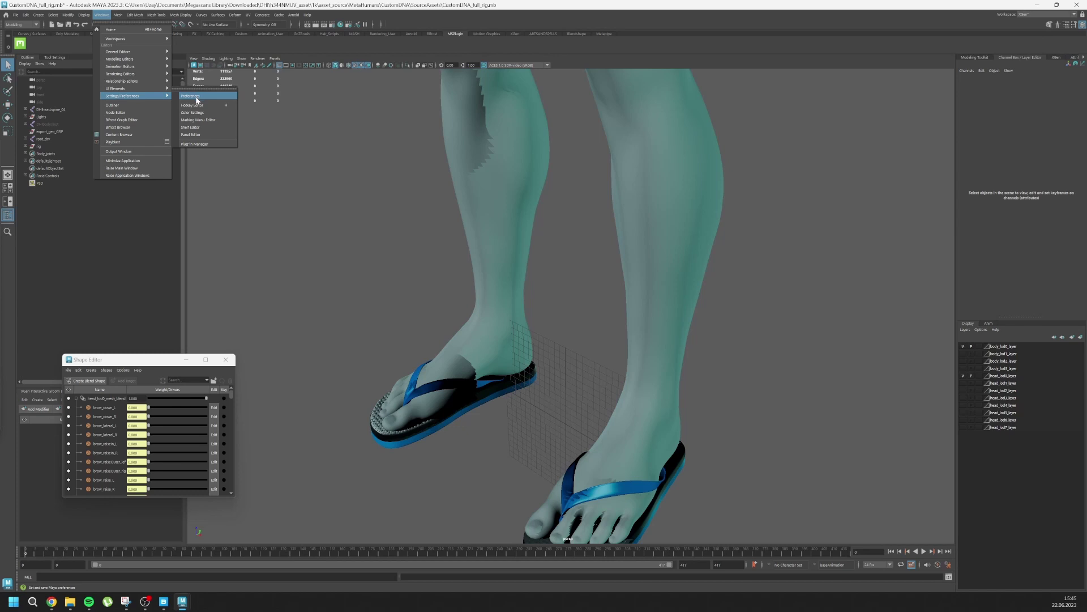
click(196, 96)
click(227, 260)
click(97, 516)
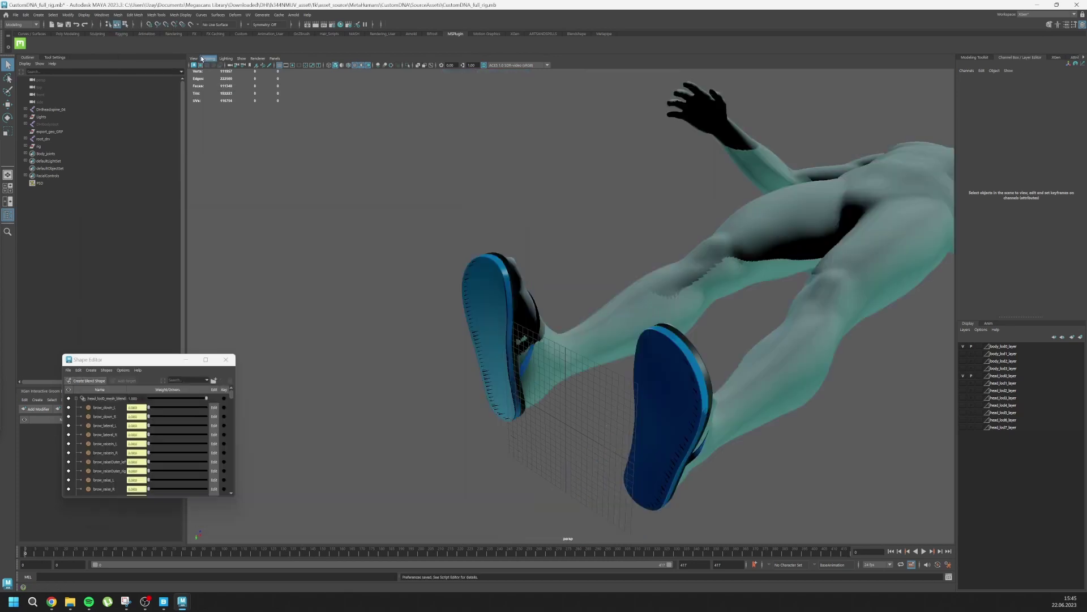
Frame the whole character and orbit the view to face its front.
click(194, 58)
click(208, 123)
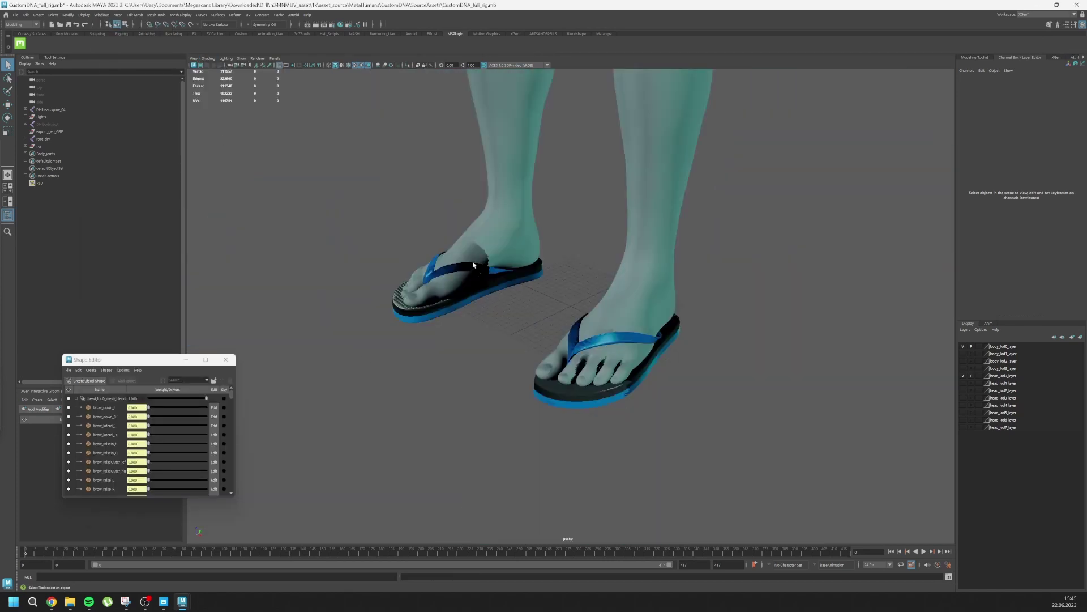
key(a)
alt+drag(474, 265, 522, 295)
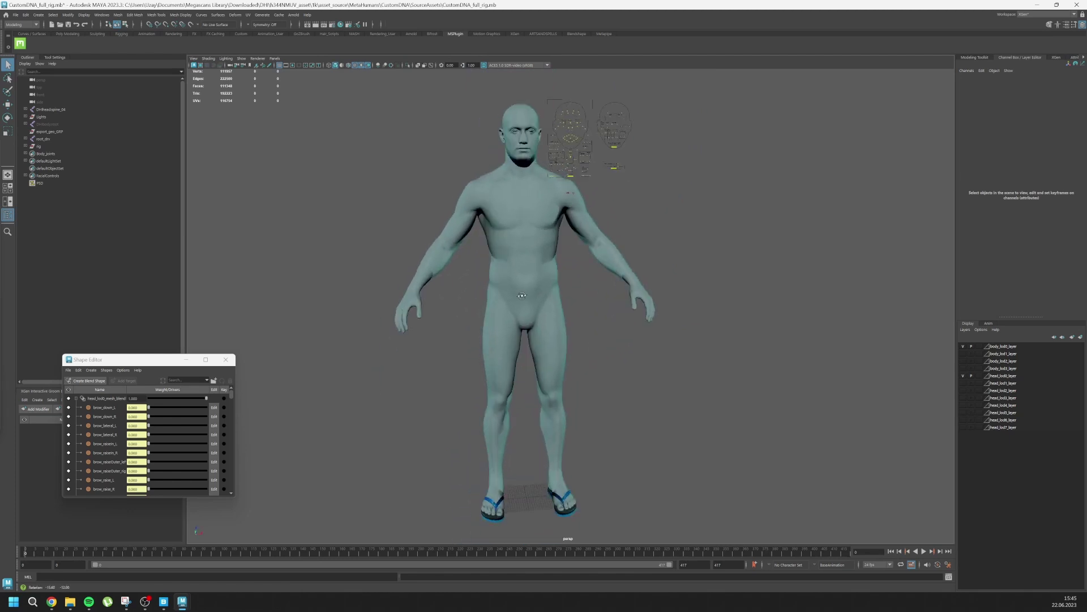
alt+middle_drag(522, 295, 538, 297)
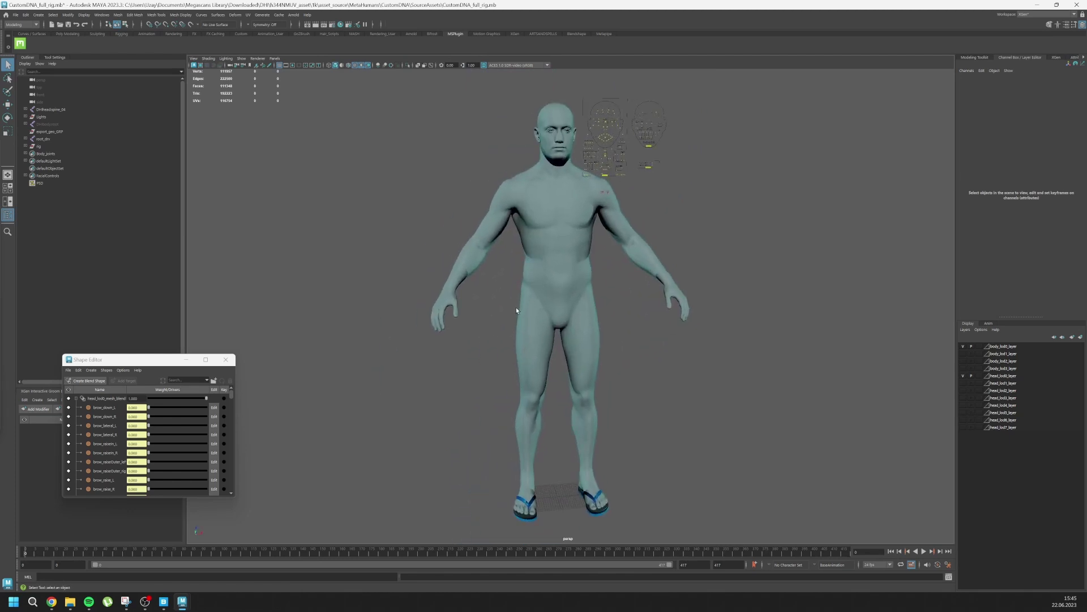
alt+drag(518, 304, 505, 294)
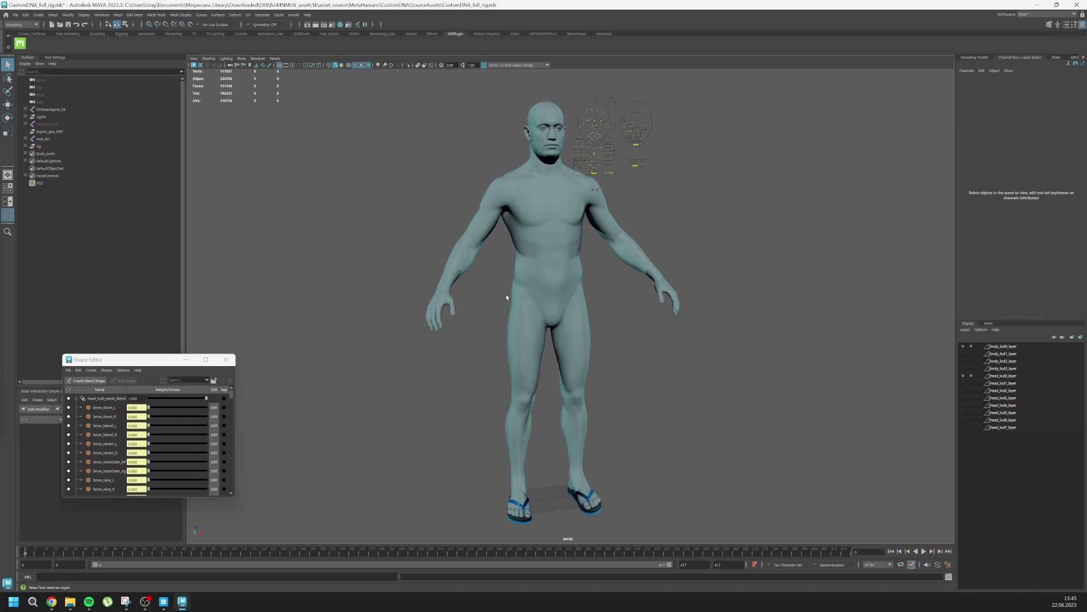
alt+right_drag(505, 293, 457, 293)
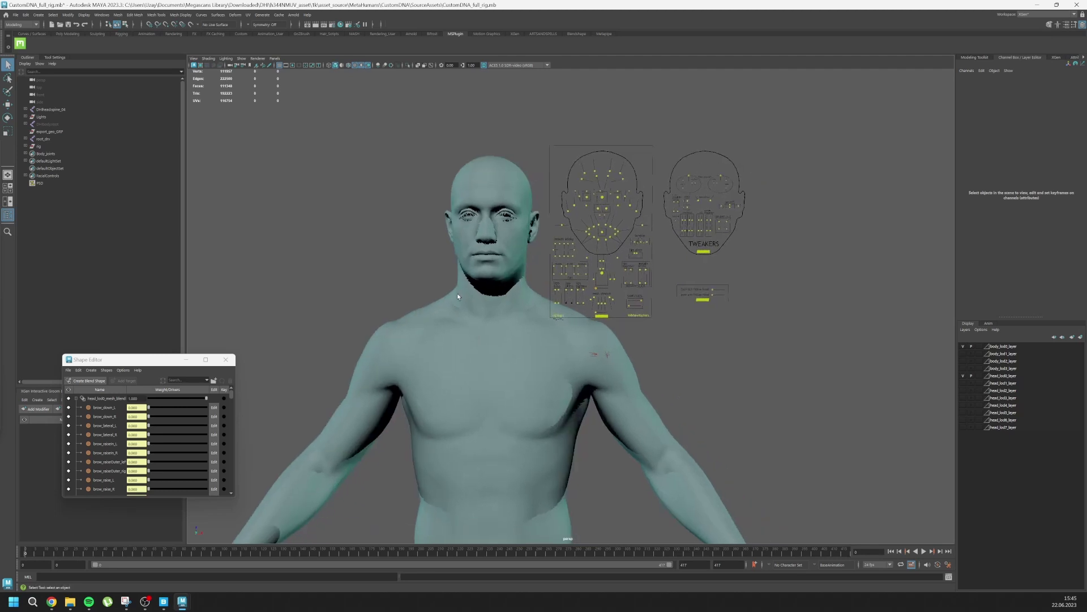
Inspect the head and body meshes and the top-level Outliner nodes one by one.
click(457, 293)
click(408, 371)
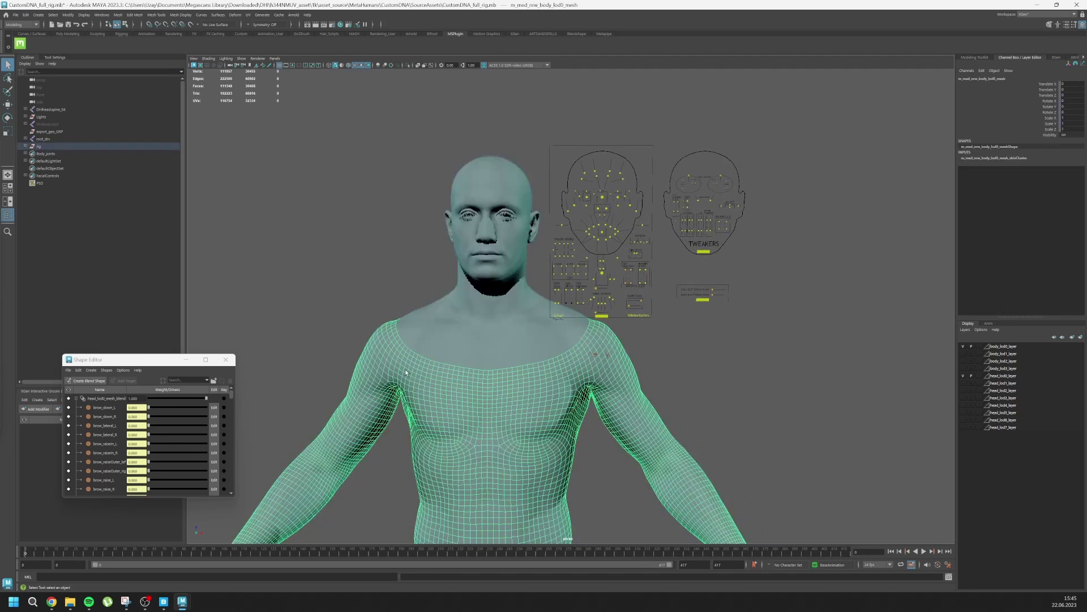
click(408, 338)
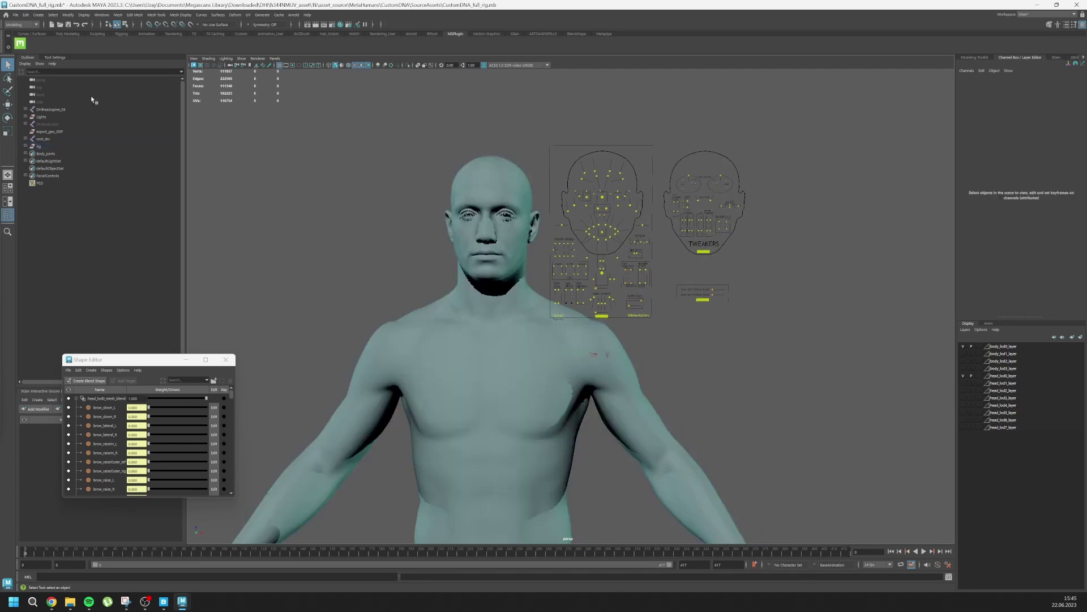
click(49, 109)
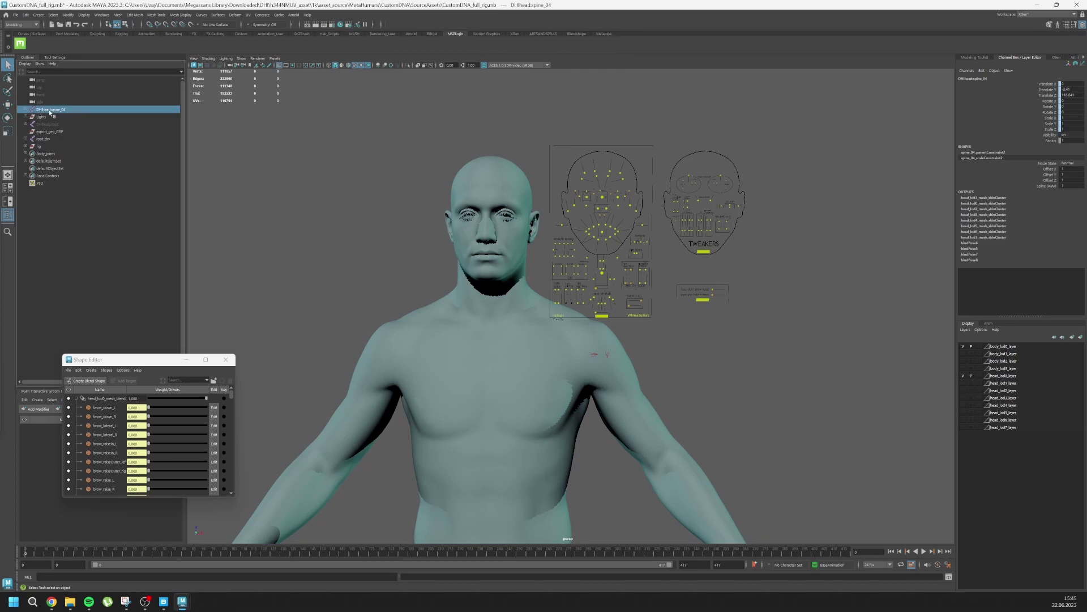
click(34, 118)
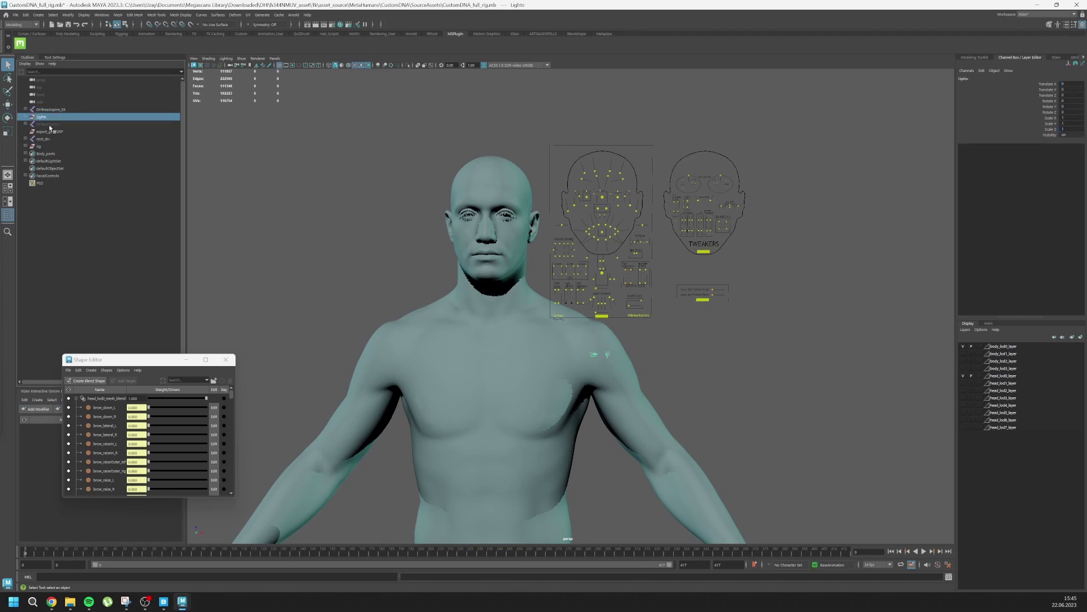
click(51, 125)
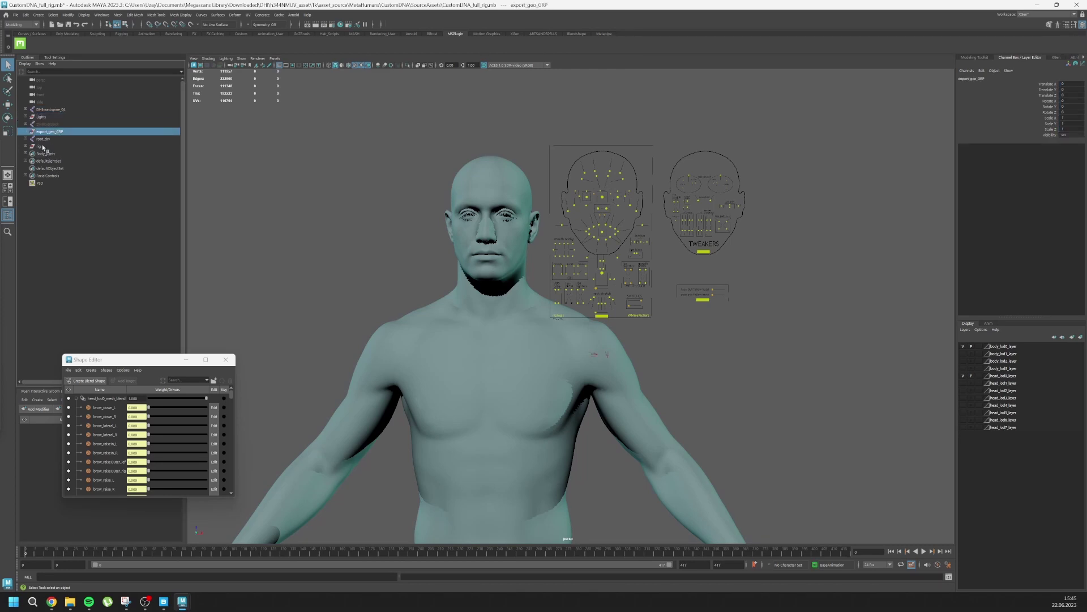
click(44, 139)
Expand the rig group and inspect its head_grp and body_grp children.
click(43, 153)
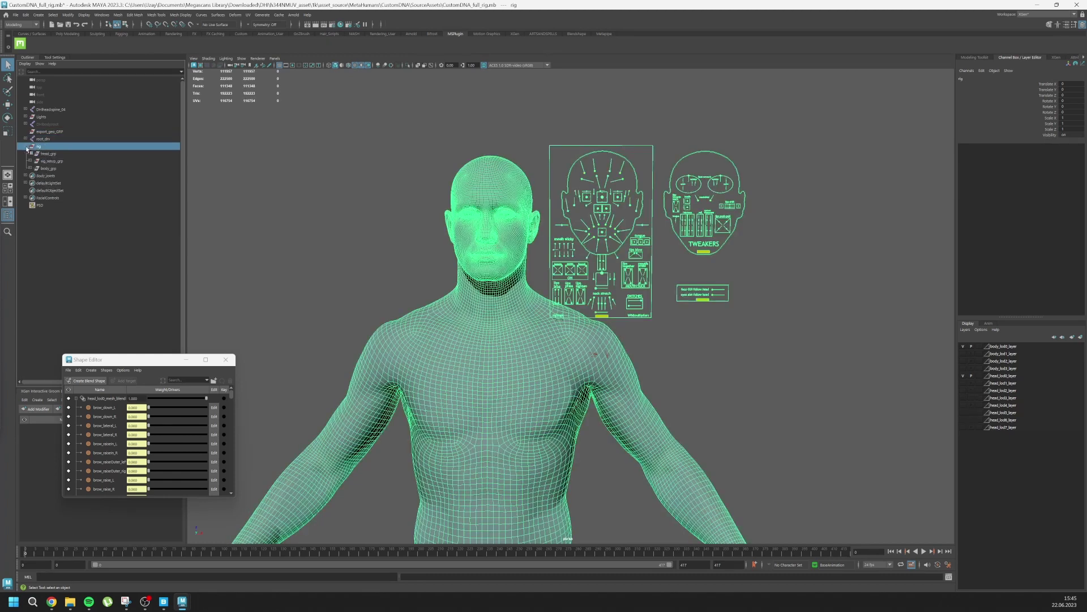
click(47, 154)
click(50, 169)
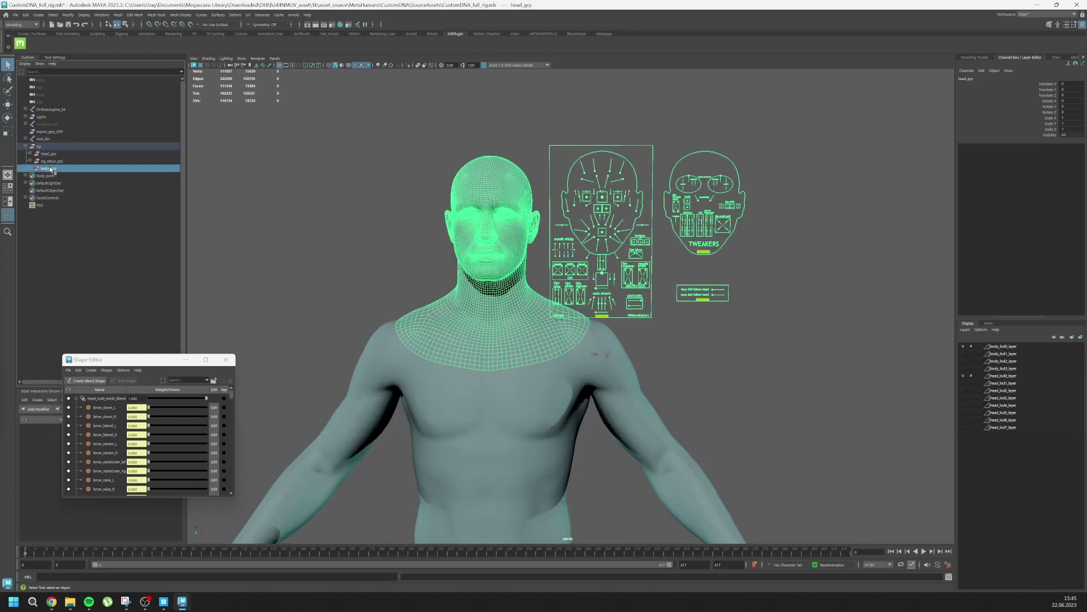
scroll(437, 295, down, 5)
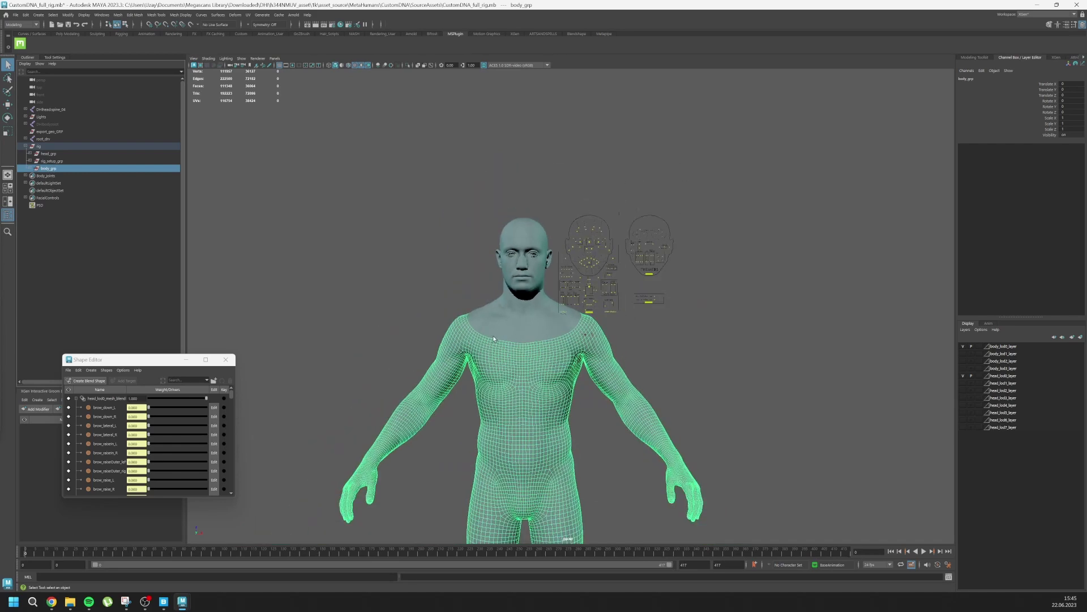
click(398, 368)
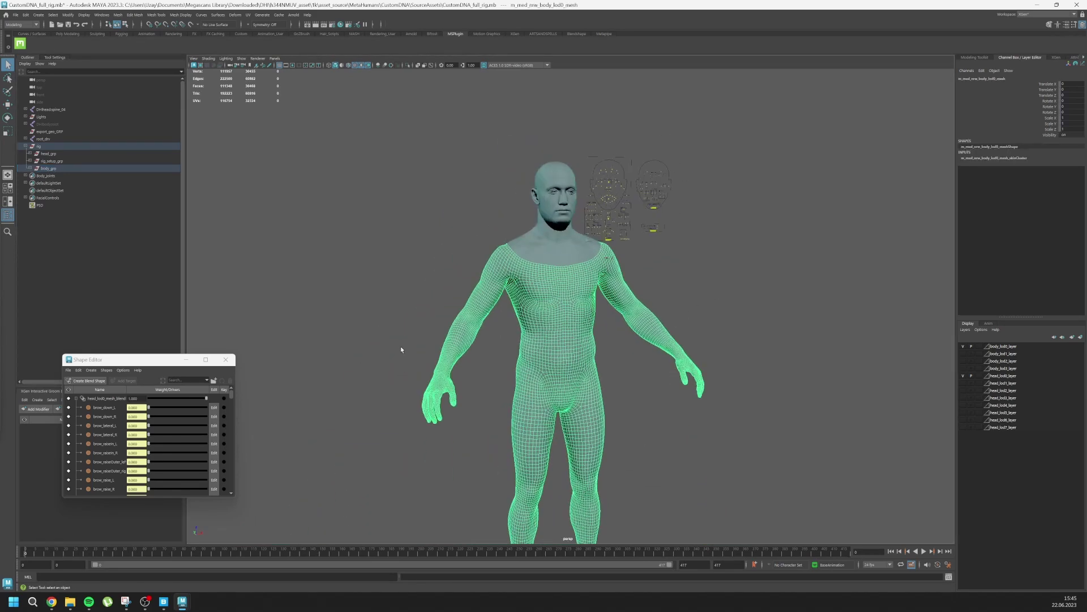
click(378, 287)
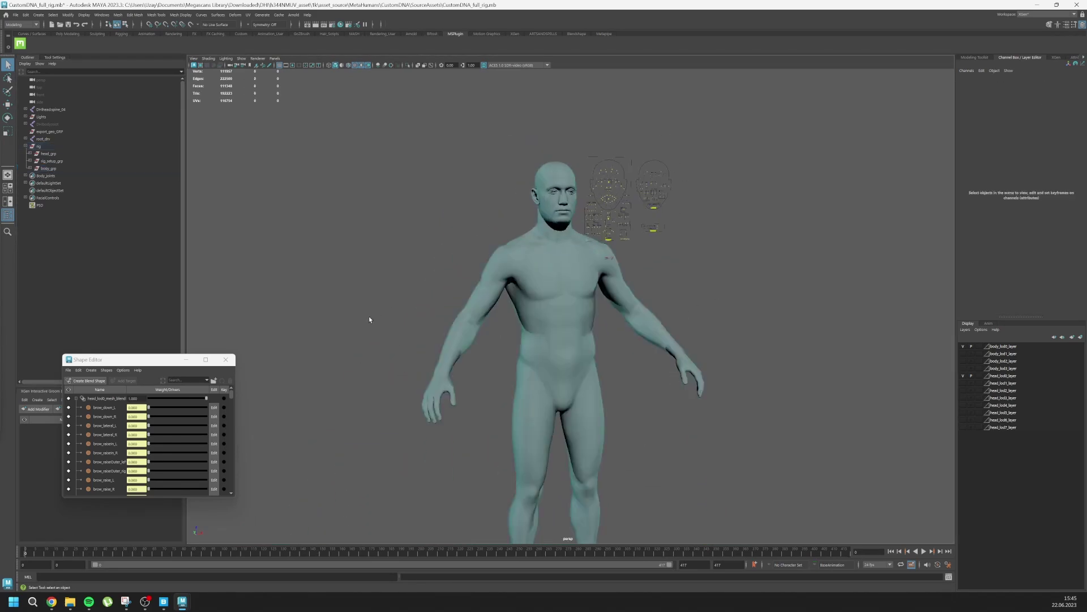
Delete spine_04, Lights, export_geo_GRP and head_grp, then select the remaining body mesh.
click(50, 109)
shift+click(44, 117)
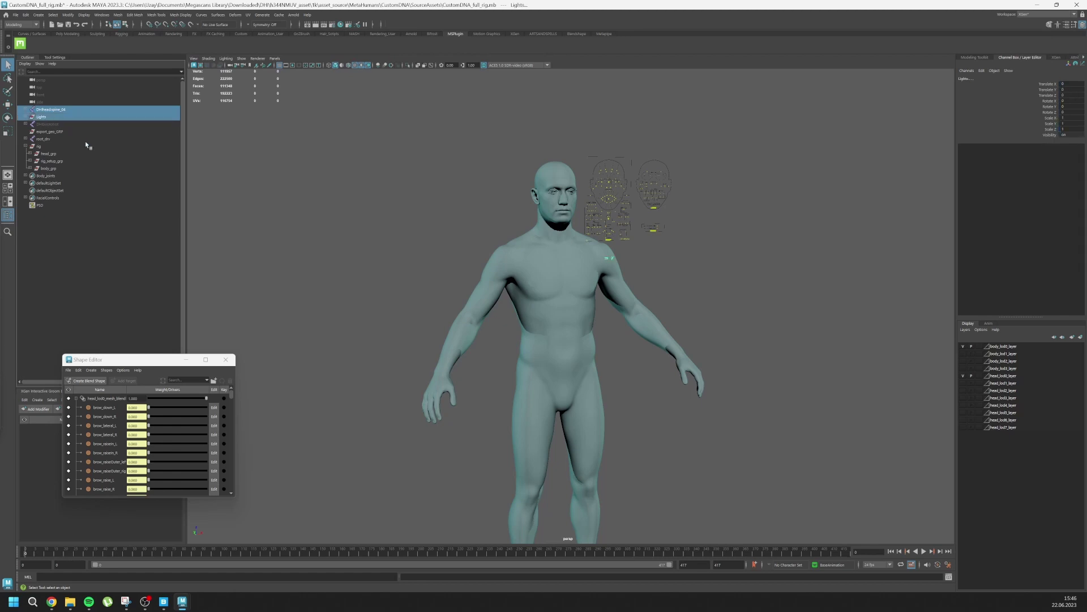
ctrl+click(45, 132)
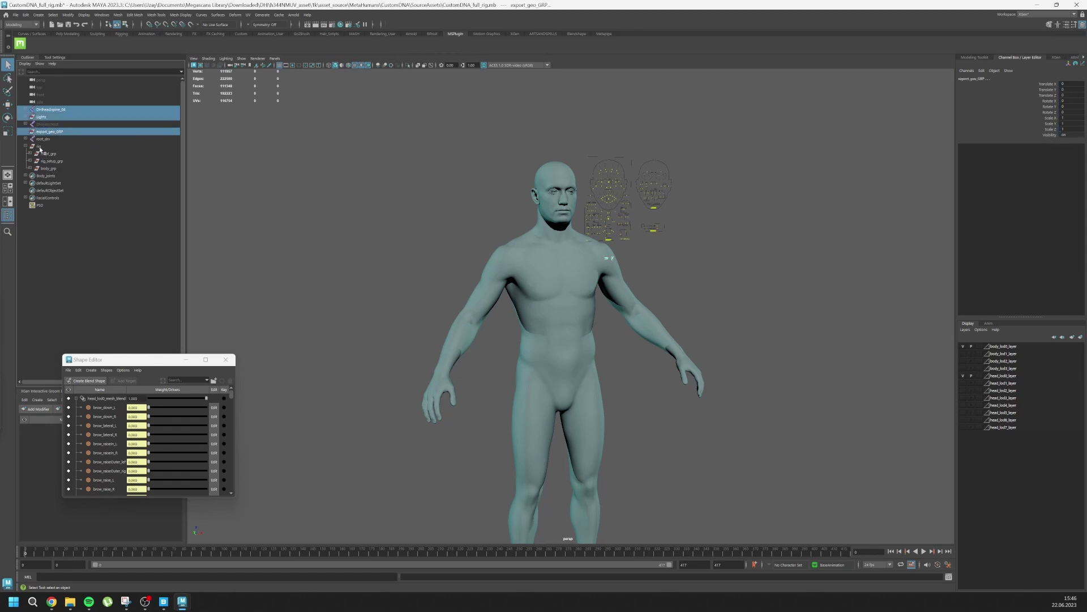
ctrl+click(49, 153)
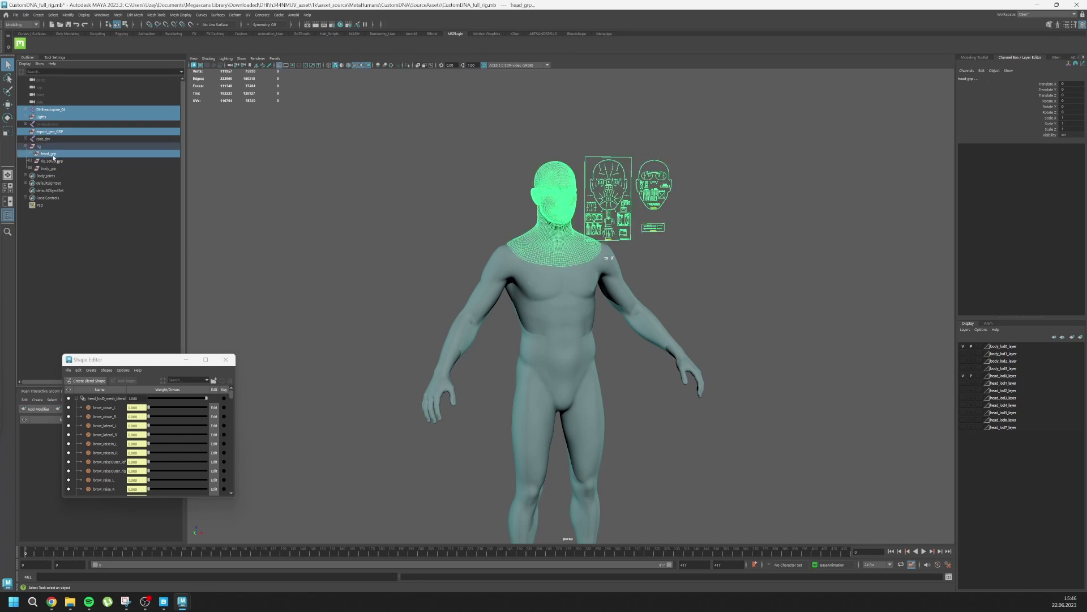
mouse_move(527, 340)
alt+middle_down()
mouse_move(496, 313)
mouse_move(506, 264)
alt+middle_up()
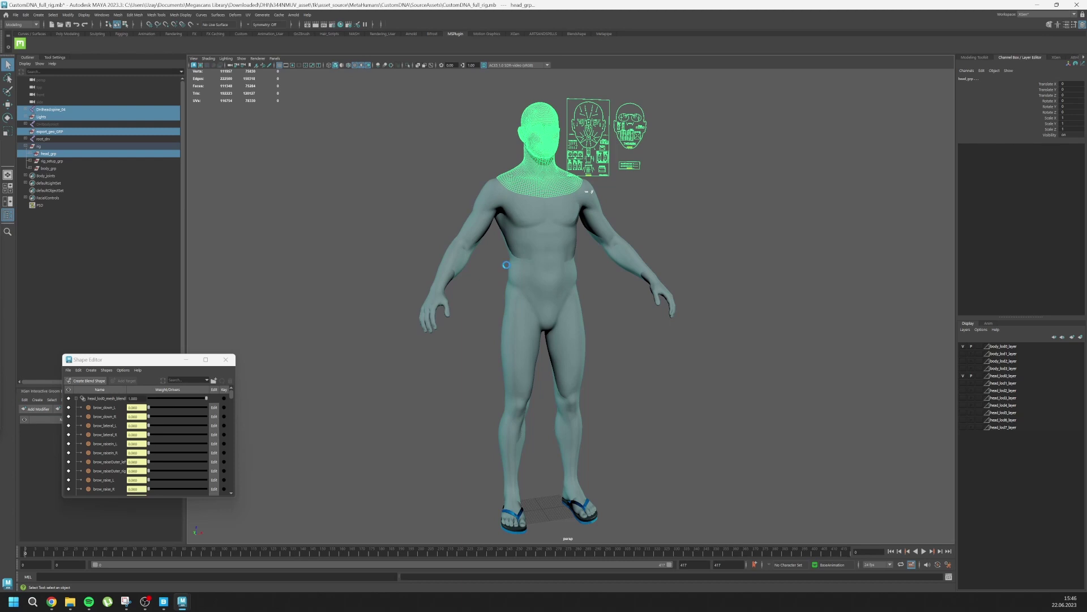
key(Delete)
drag(372, 141, 760, 376)
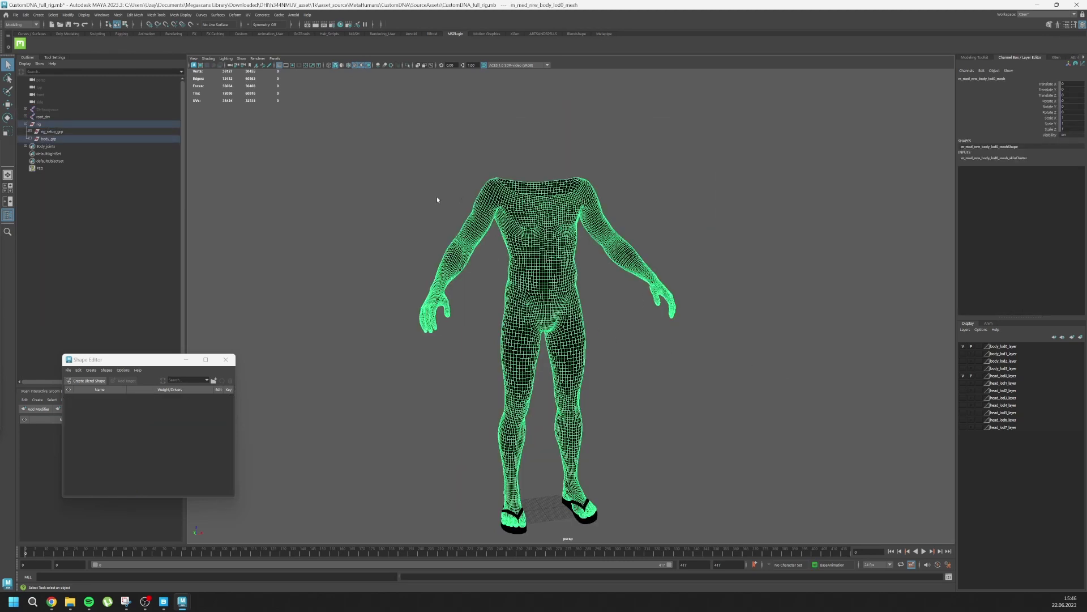
Leave the headless body smooth shaded without wireframe and deselected.
click(363, 65)
click(355, 65)
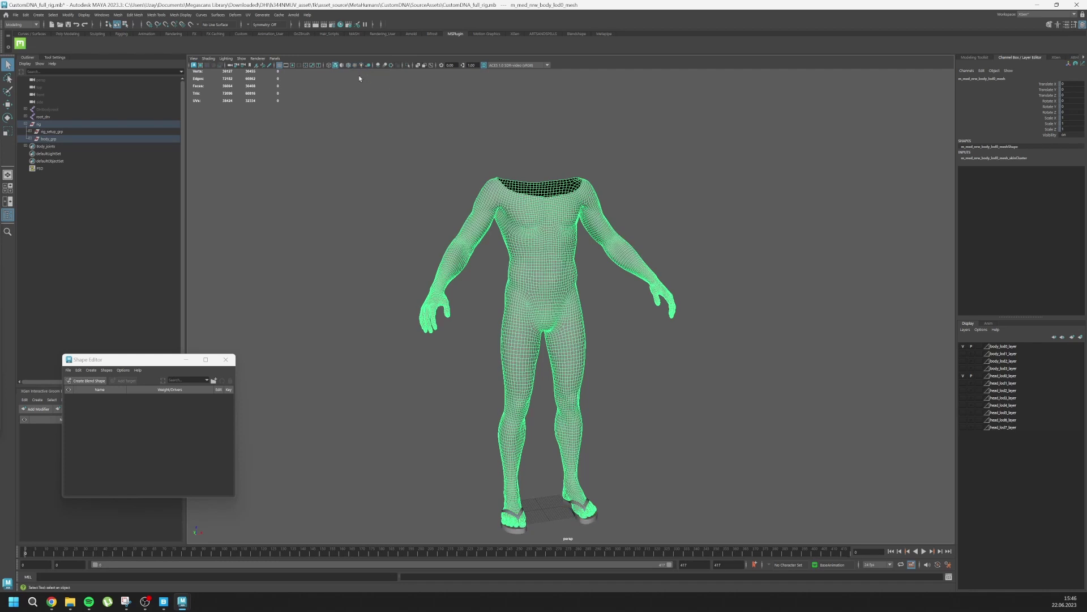
click(367, 88)
alt+drag(523, 307, 526, 272)
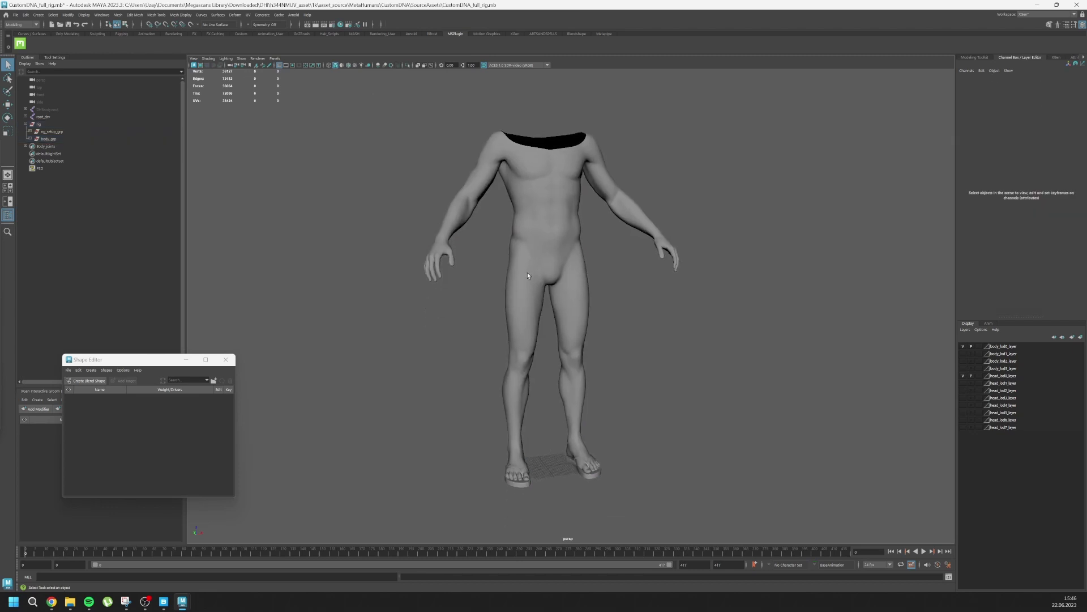
Show the skeleton joints in the viewport and inspect the body.
click(241, 58)
click(247, 178)
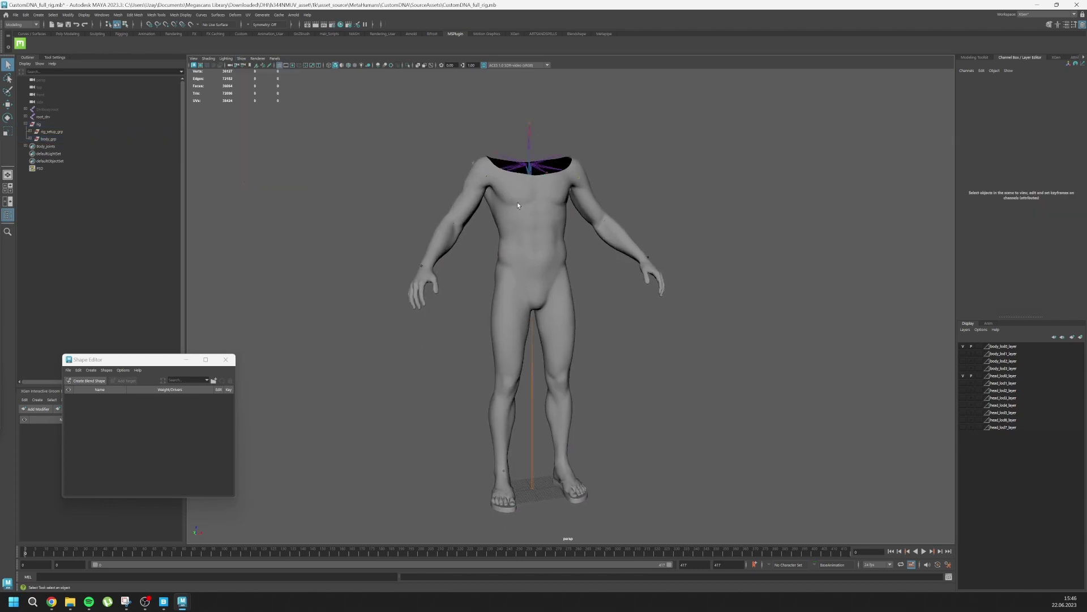
mouse_move(427, 208)
alt+mouse_down()
mouse_move(502, 217)
mouse_move(483, 274)
mouse_move(404, 224)
mouse_move(496, 236)
mouse_move(485, 253)
alt+mouse_up()
click(507, 261)
click(374, 221)
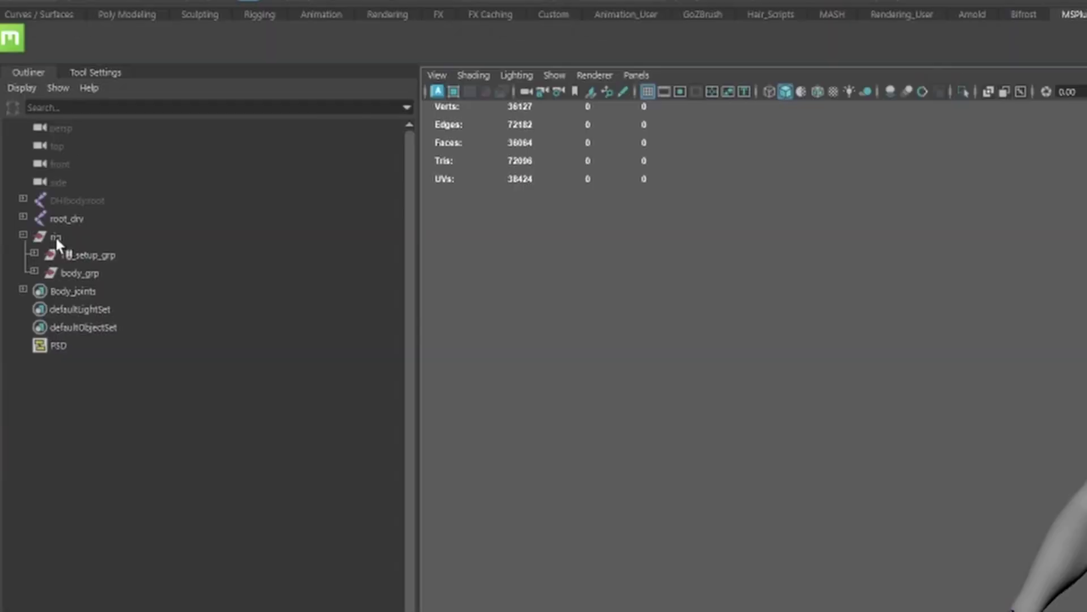
Rename the rig group body_rig and geometry_grp body_geometry_grp.
double_click(38, 124)
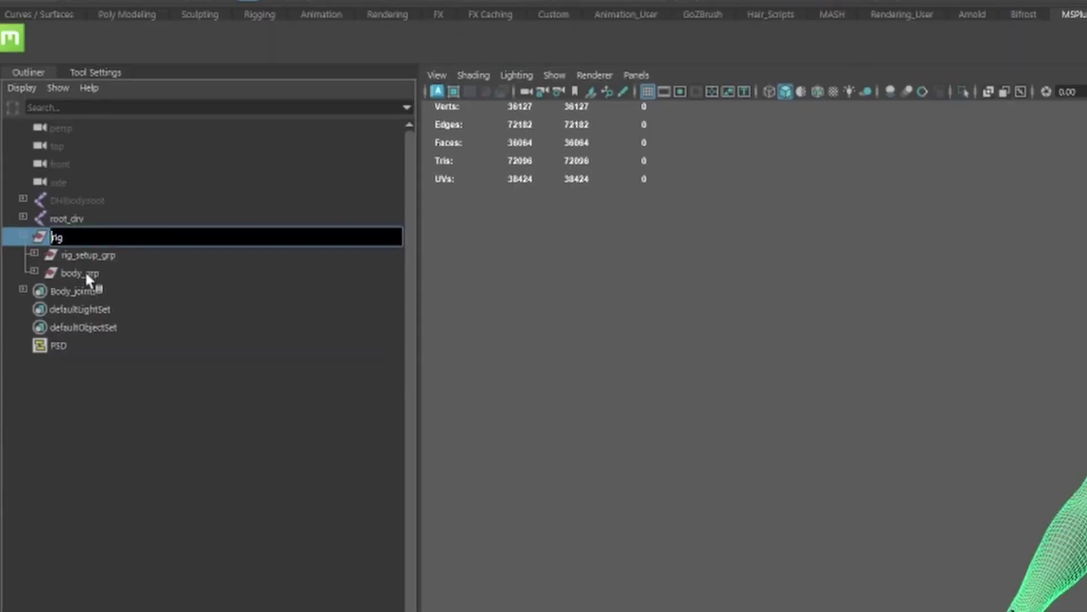
text(body_)
click(77, 256)
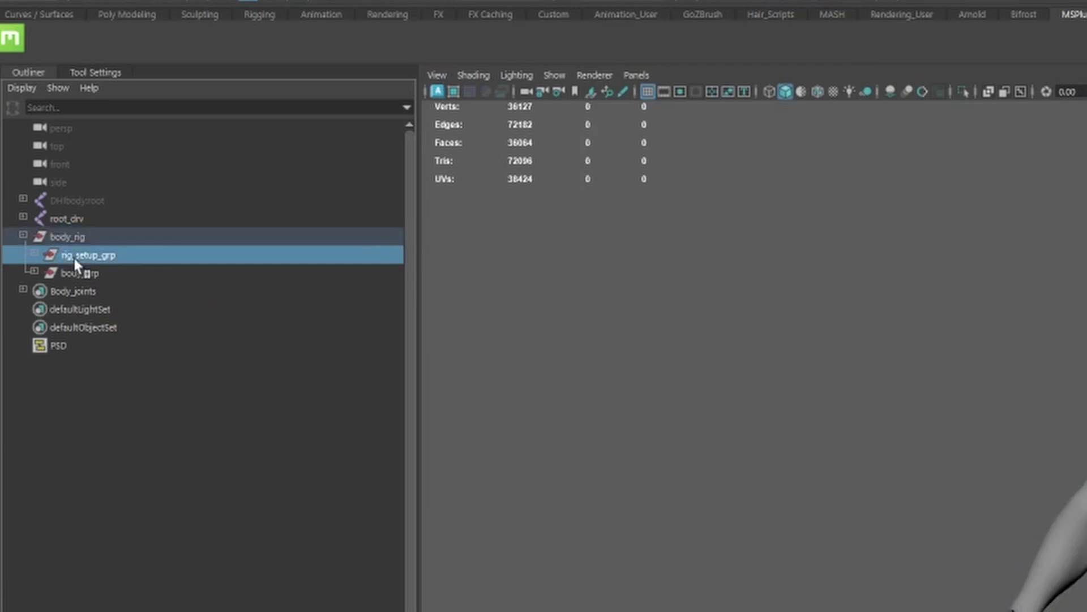
click(33, 272)
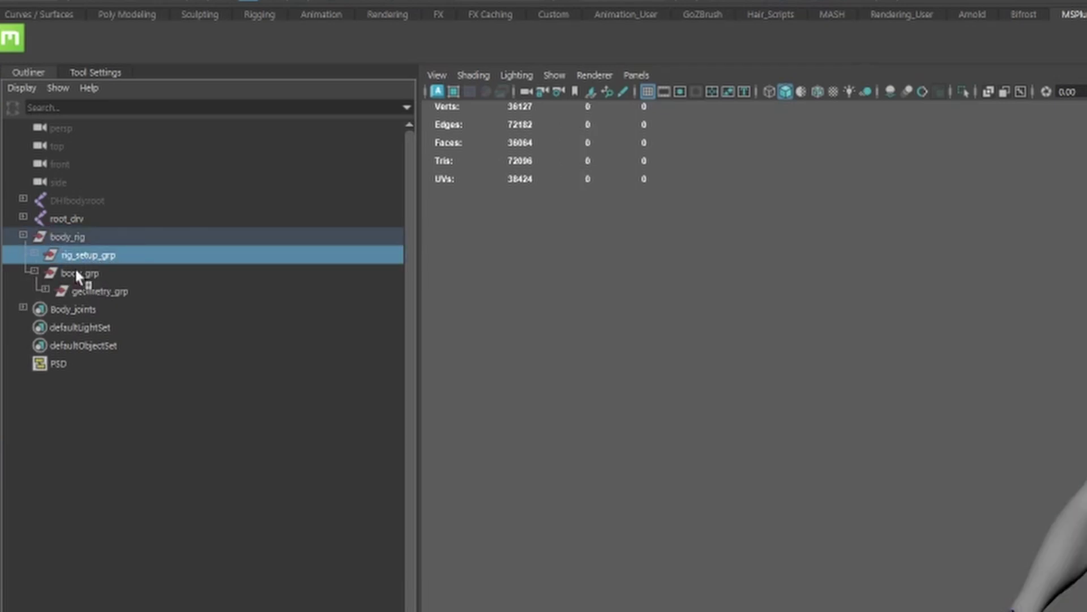
click(45, 292)
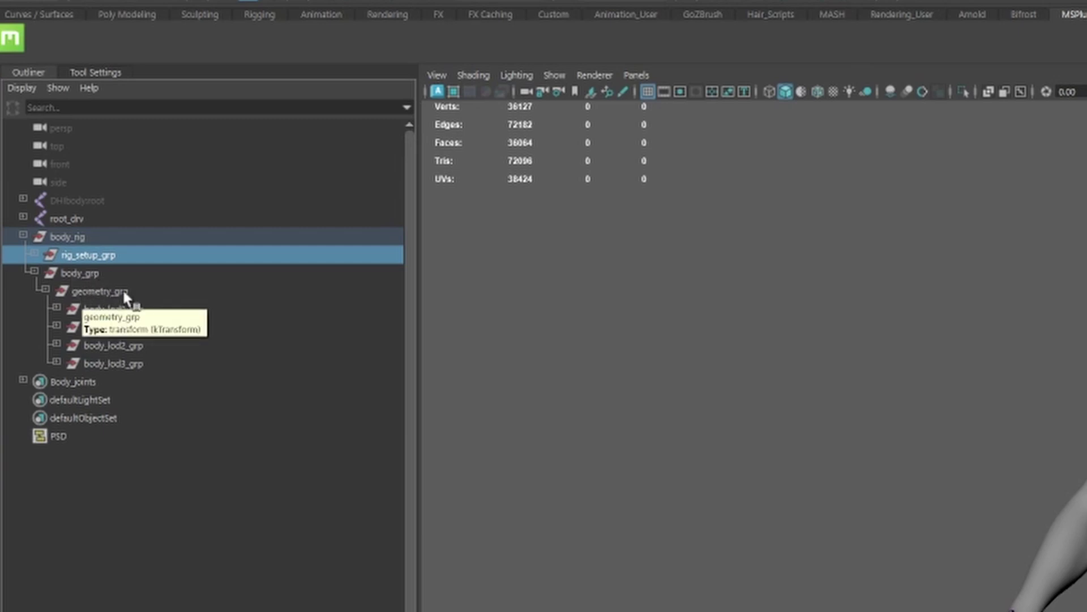
double_click(102, 291)
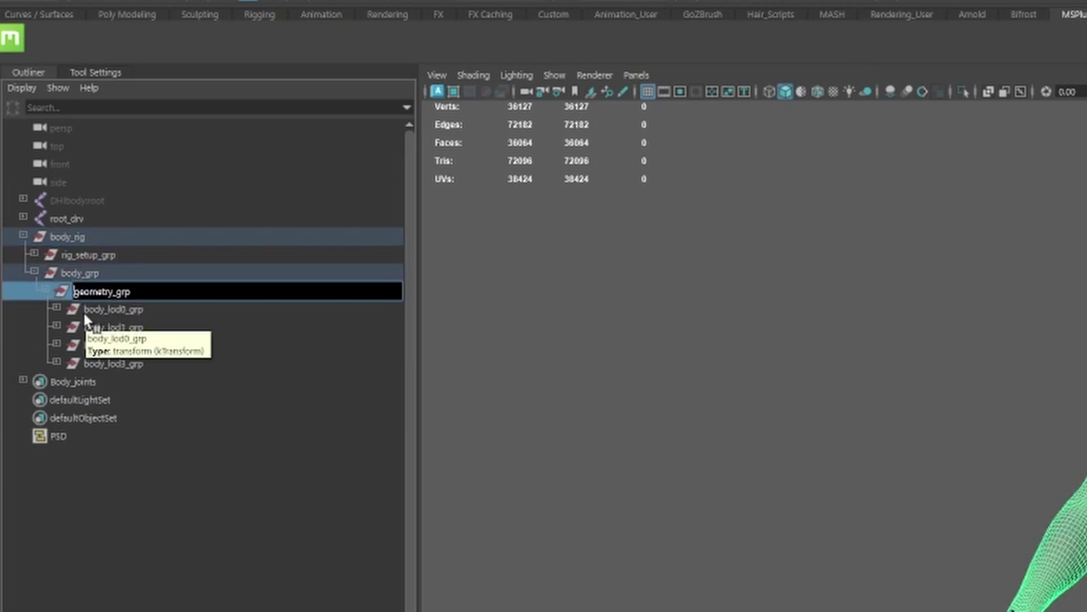
text(tbody_)
click(101, 460)
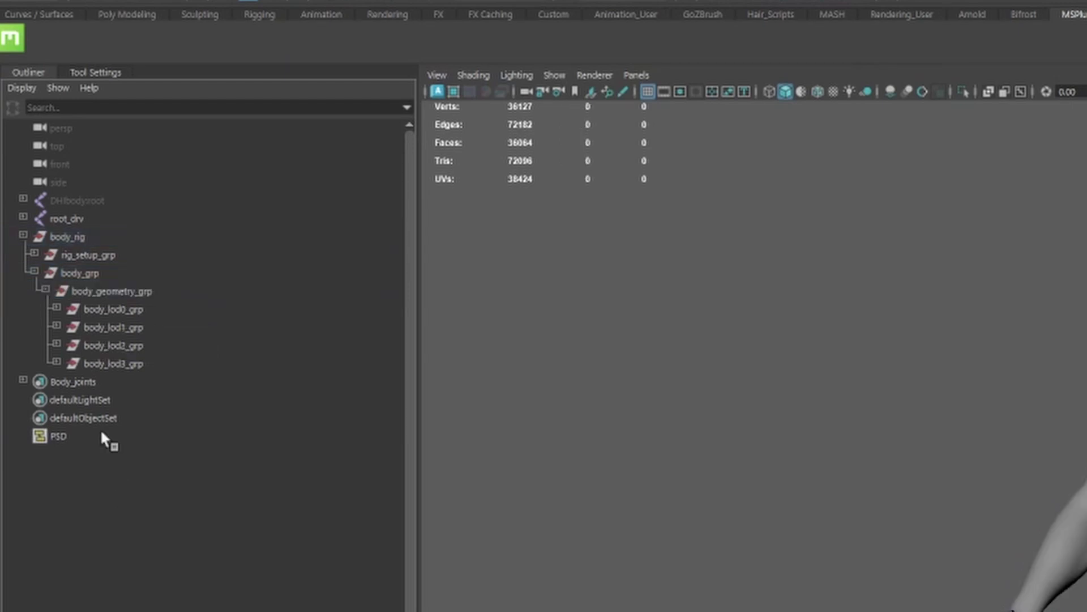
Expand every LOD group and select the entire body_rig hierarchy.
click(69, 236)
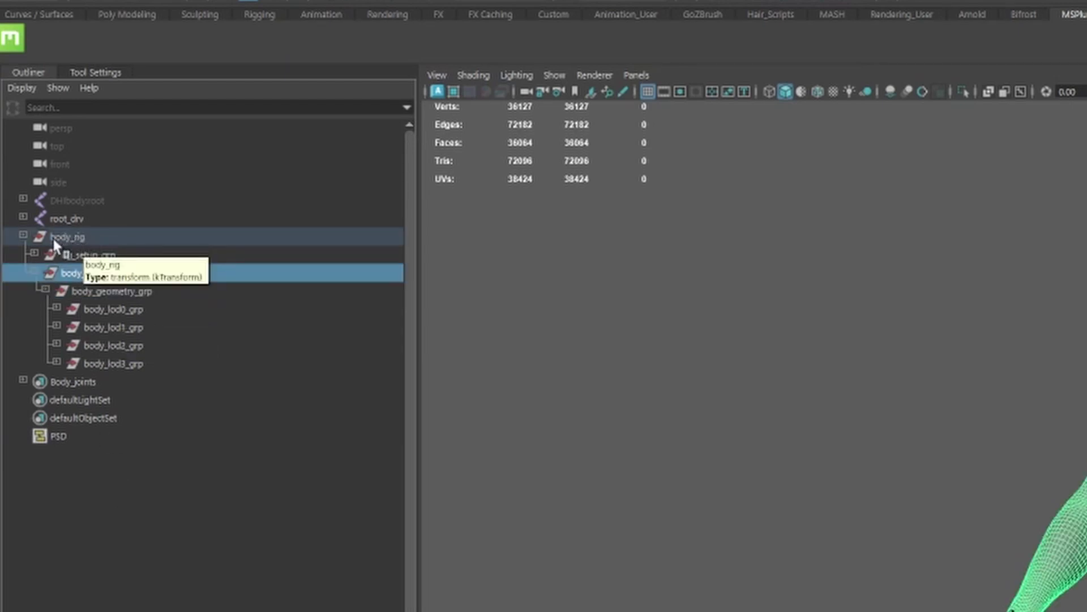
click(452, 397)
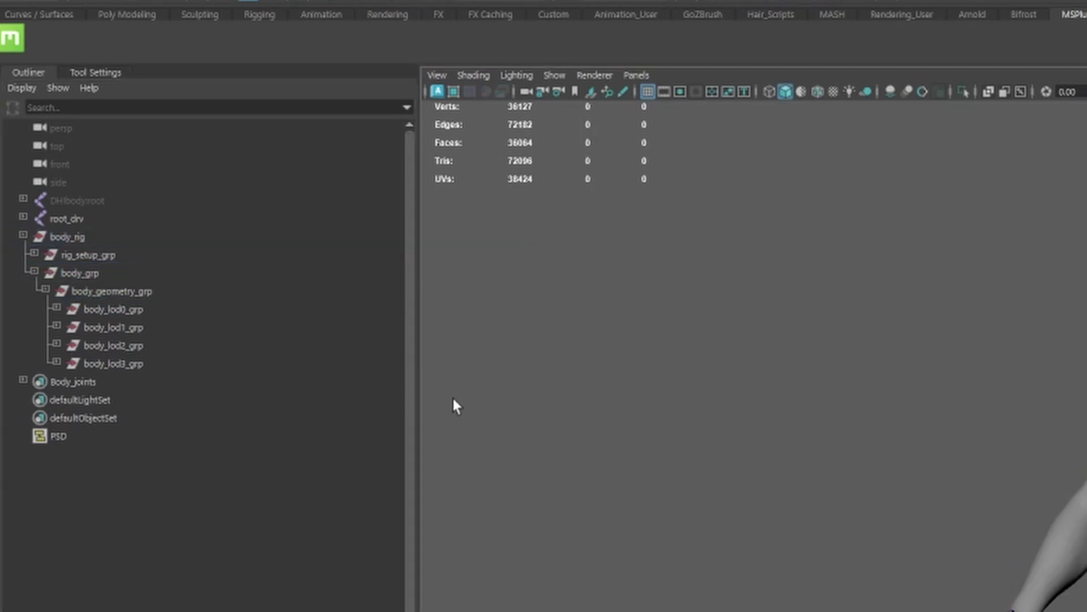
click(57, 310)
click(56, 382)
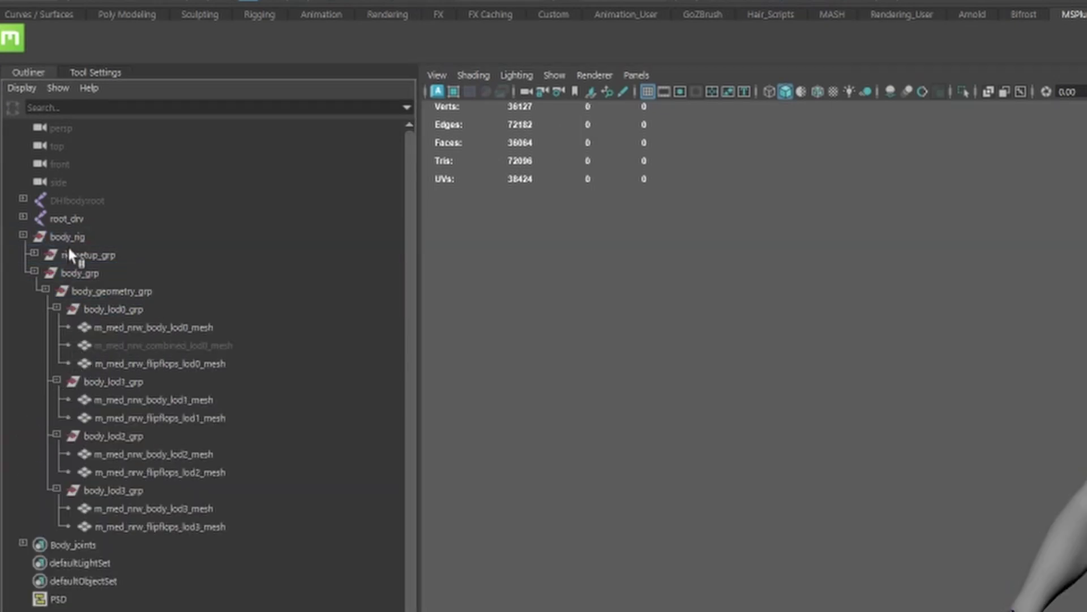
click(62, 237)
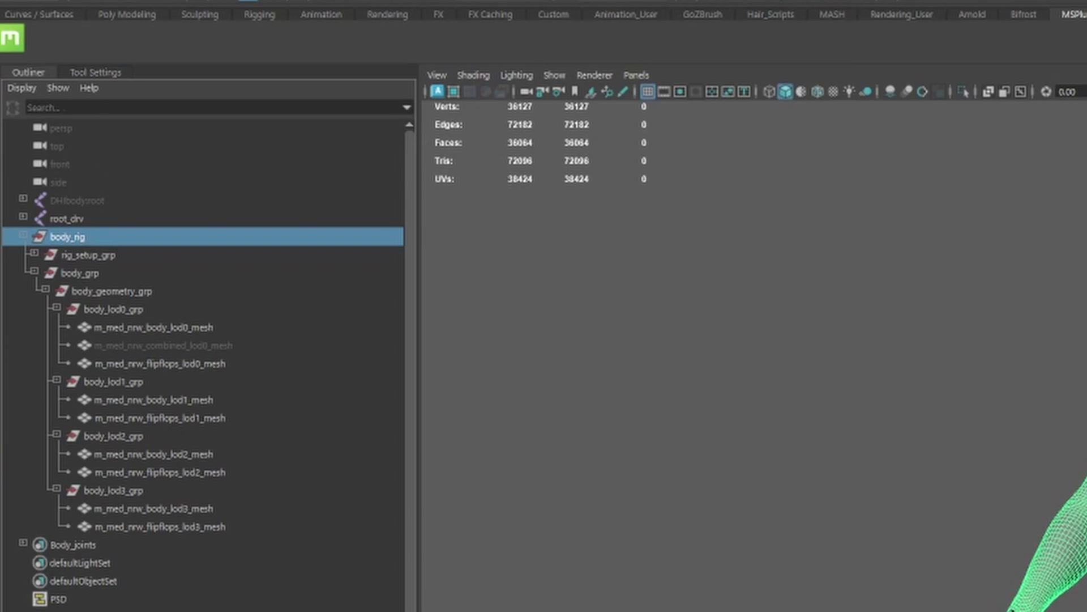
right_click(161, 303)
click(136, 64)
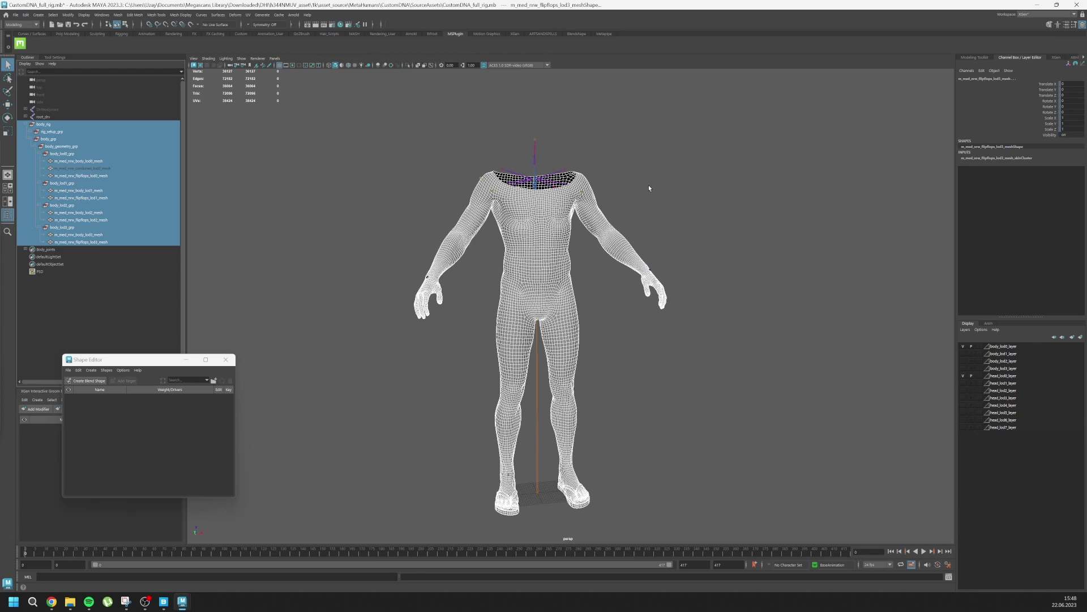
Unlock Translate X through Scale Z channels for the selected hierarchy.
click(1043, 84)
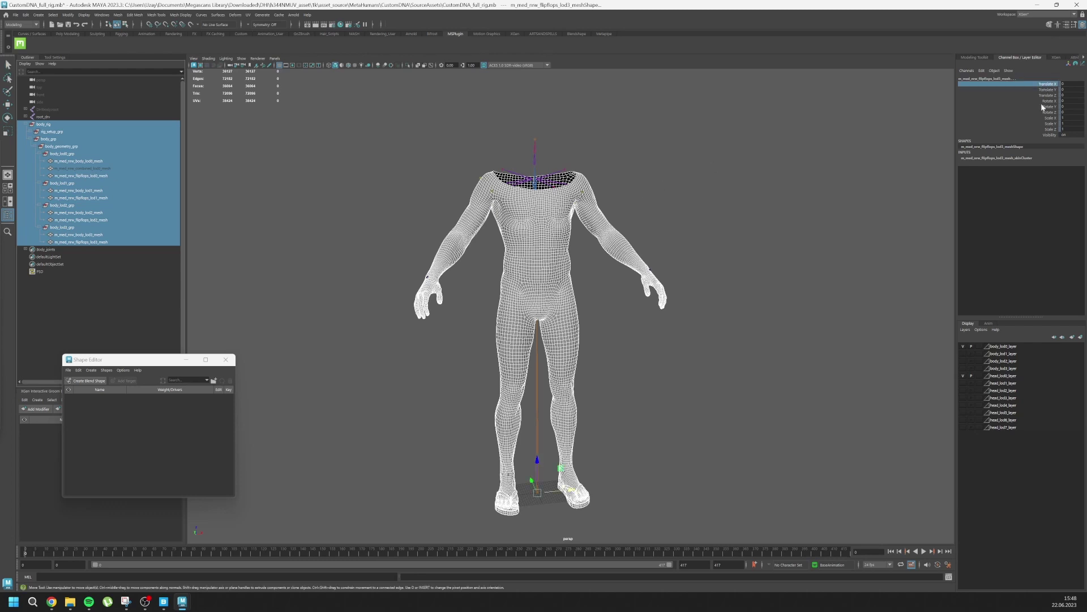
shift+click(1047, 129)
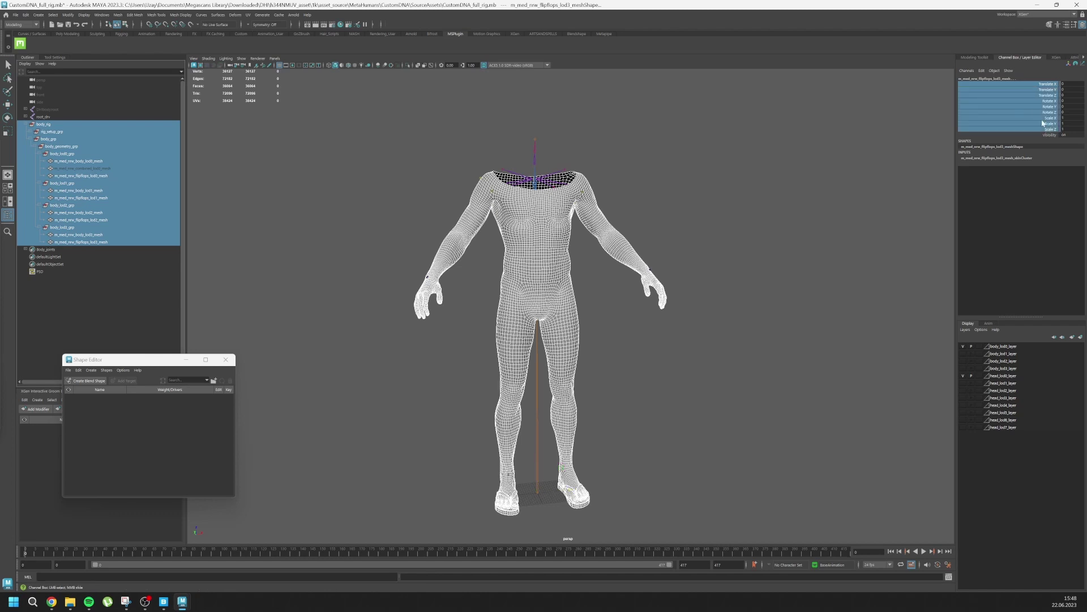
right_click(1030, 86)
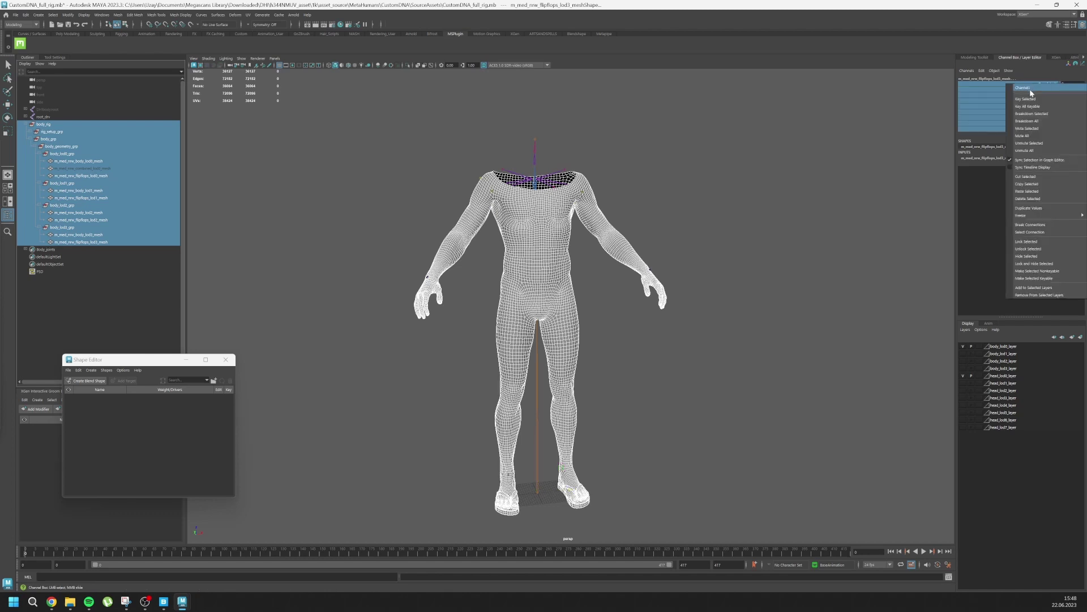
click(1033, 249)
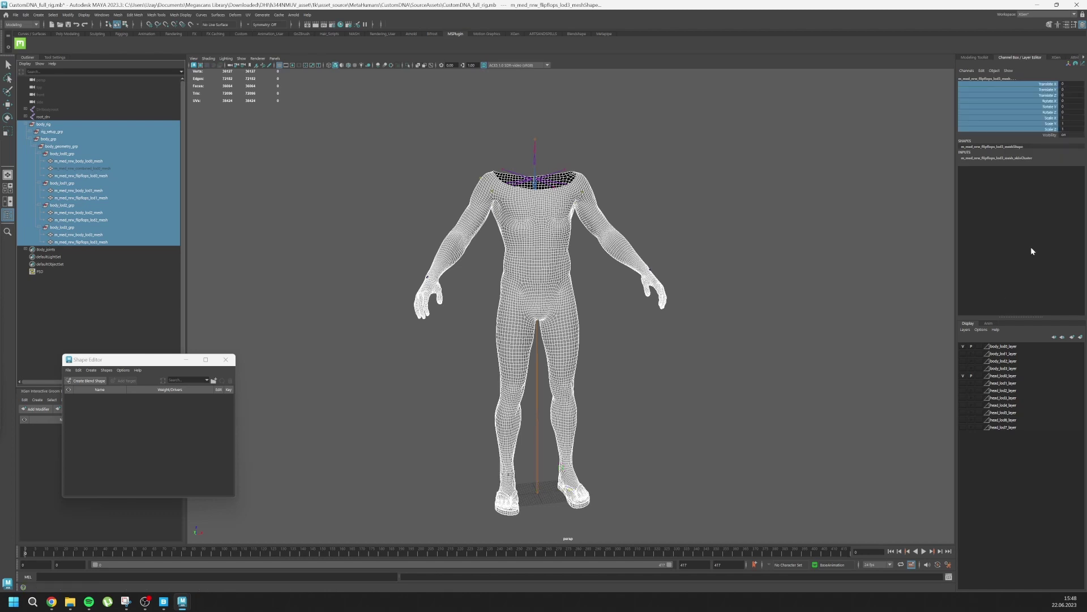
Test-move the body mesh to confirm it is movable, then deselect.
click(770, 247)
key(w)
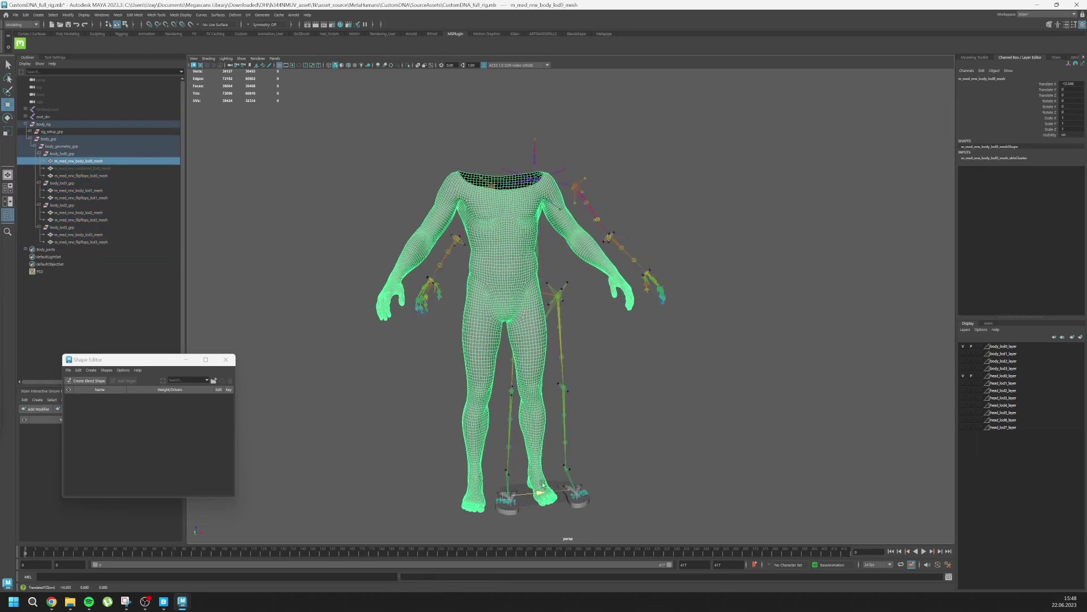
alt+drag(610, 477, 574, 320)
click(575, 320)
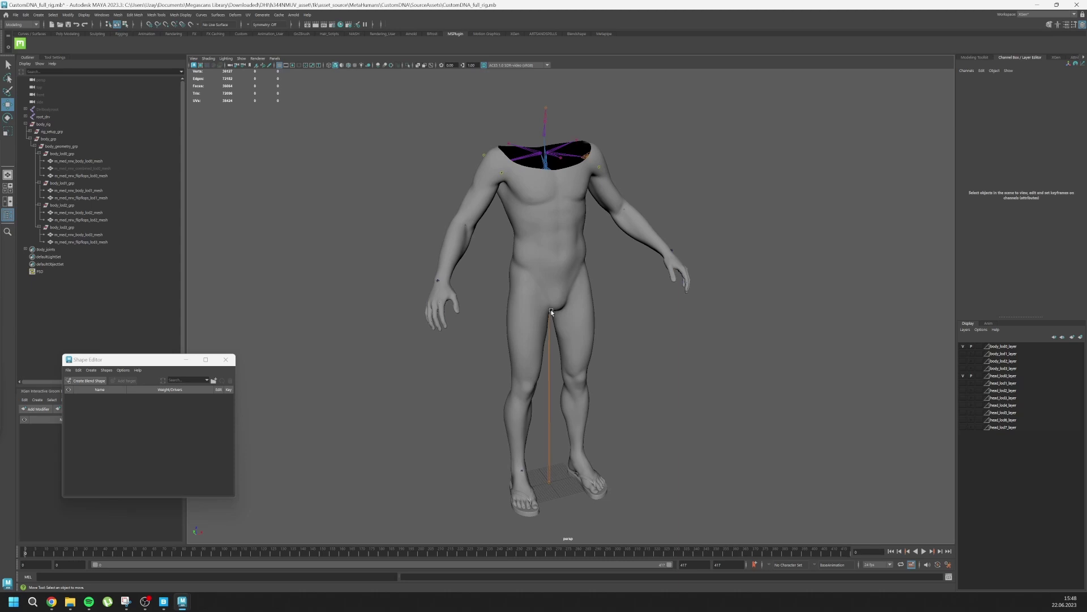
click(101, 14)
click(208, 95)
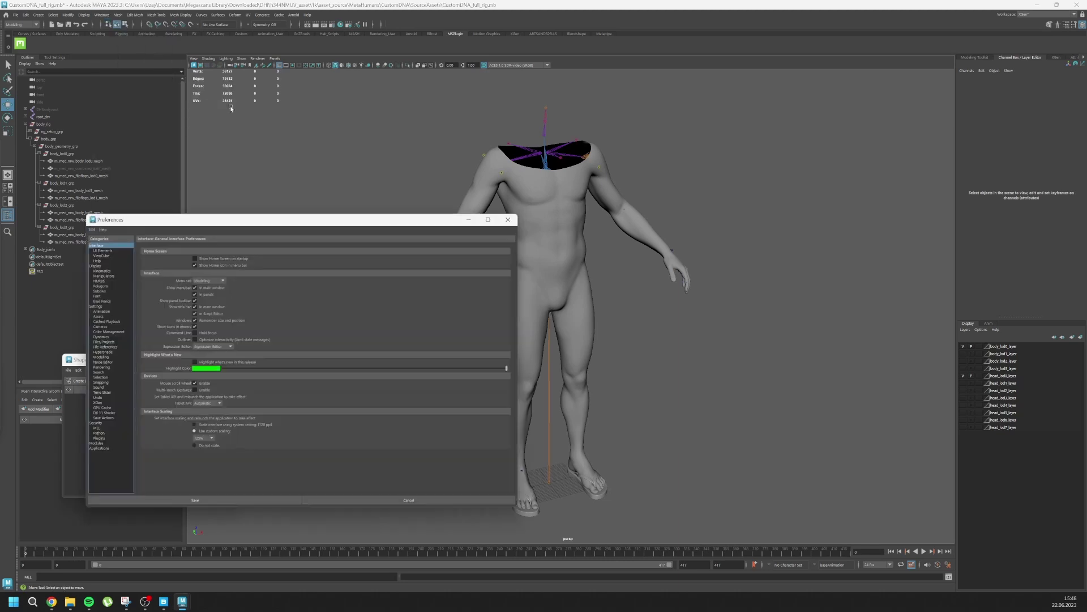
click(98, 309)
click(194, 259)
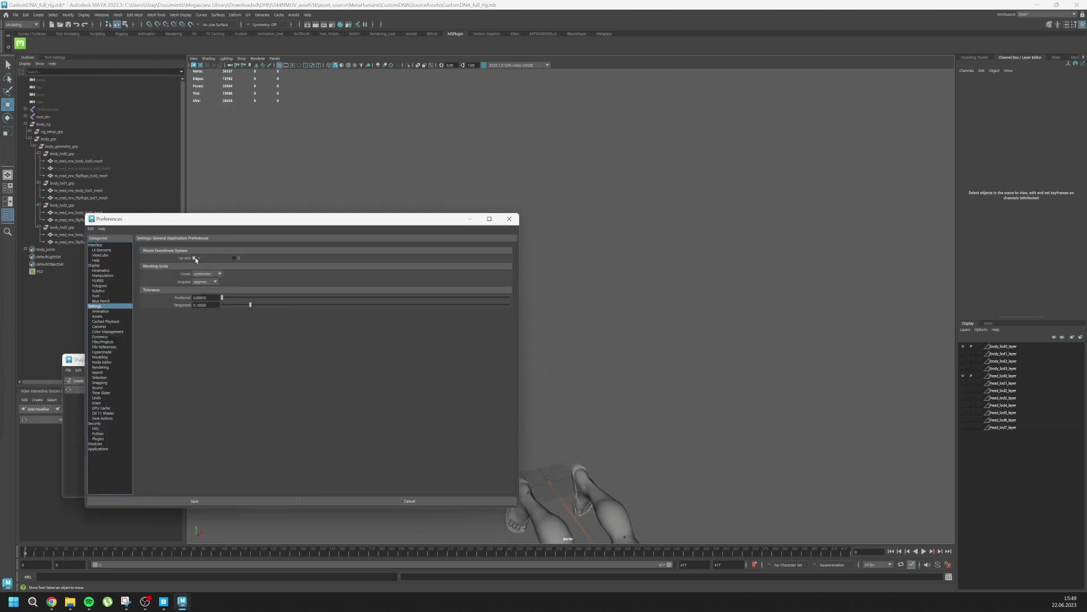
click(198, 501)
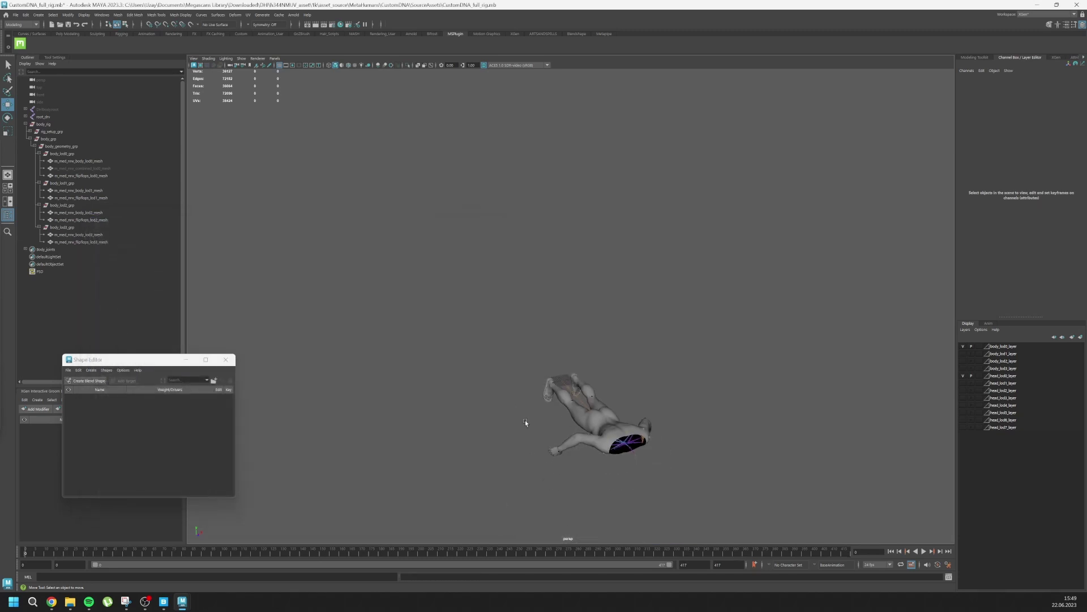
alt+drag(587, 425, 547, 372)
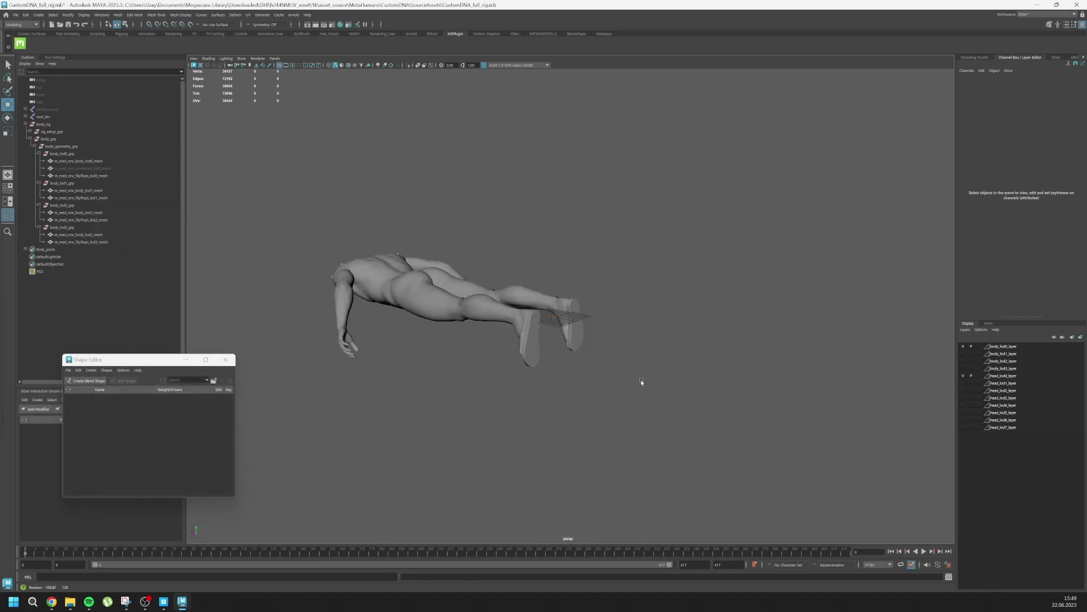
alt+middle_drag(547, 373, 535, 374)
mouse_move(536, 373)
alt+mouse_down()
mouse_move(445, 409)
mouse_move(439, 395)
alt+mouse_up()
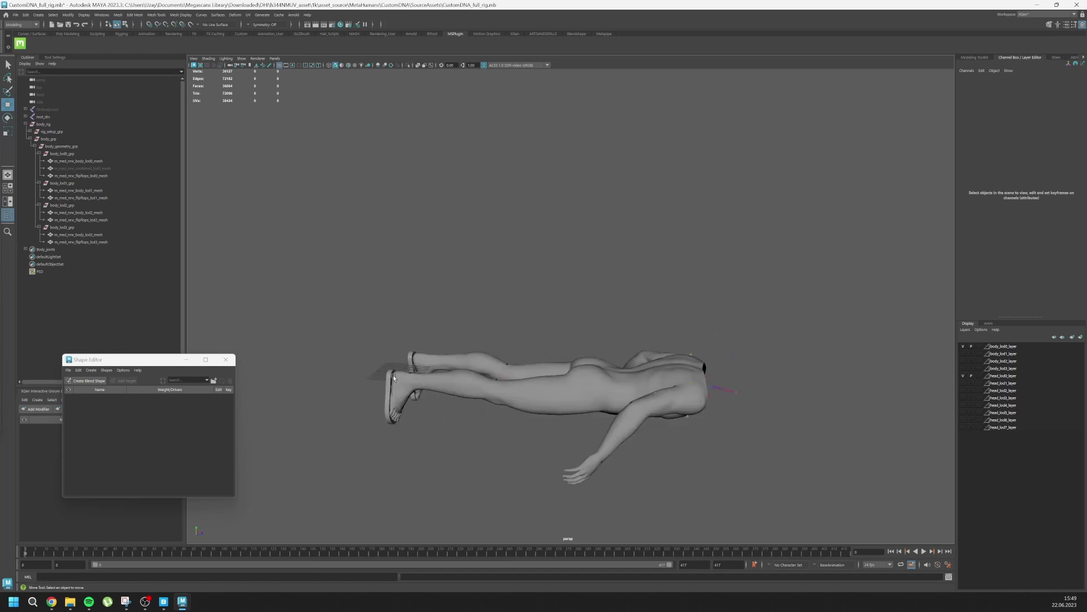
alt+middle_drag(419, 379, 481, 391)
alt+drag(481, 392, 452, 382)
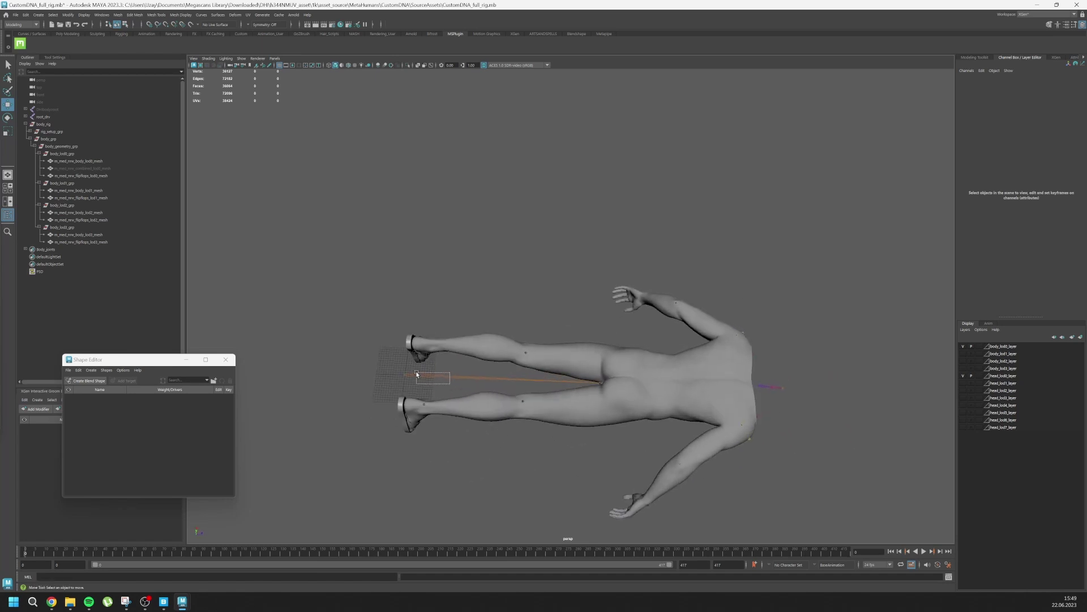
Rotate root_drv to reorient the body, deselect and bring up the Poly Modeling shelf.
click(415, 372)
key(e)
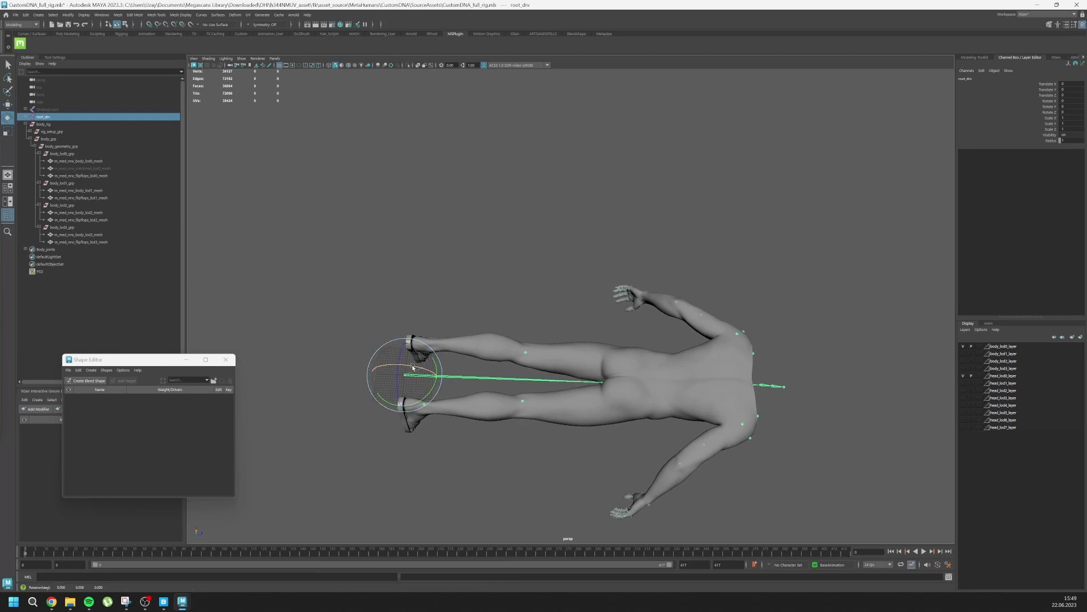
drag(422, 371, 389, 372)
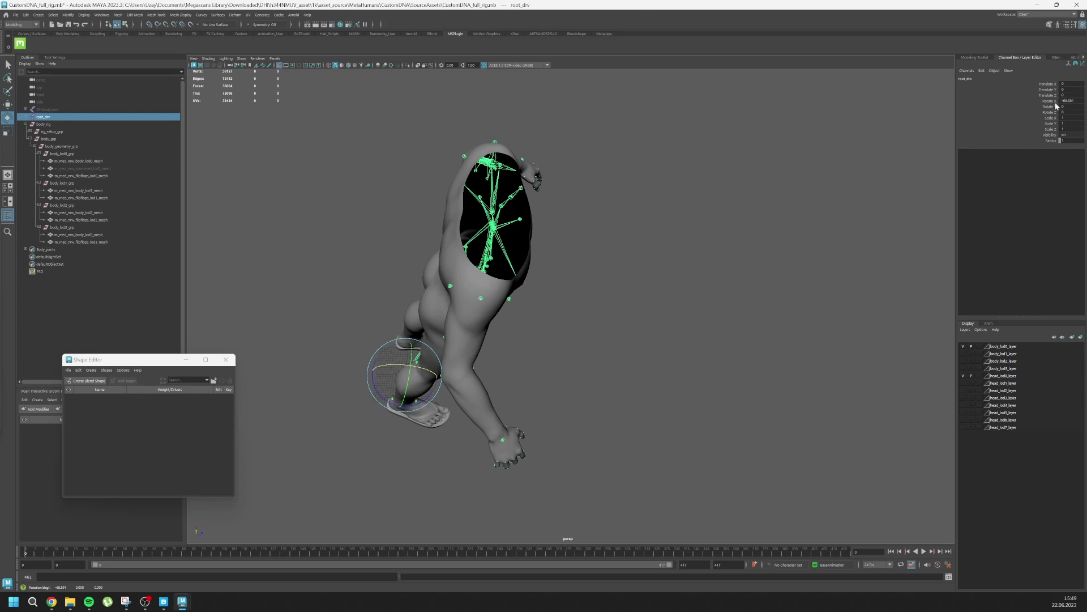
mouse_move(510, 358)
alt+mouse_down()
mouse_move(483, 324)
mouse_move(459, 361)
mouse_move(480, 280)
alt+mouse_up()
click(472, 342)
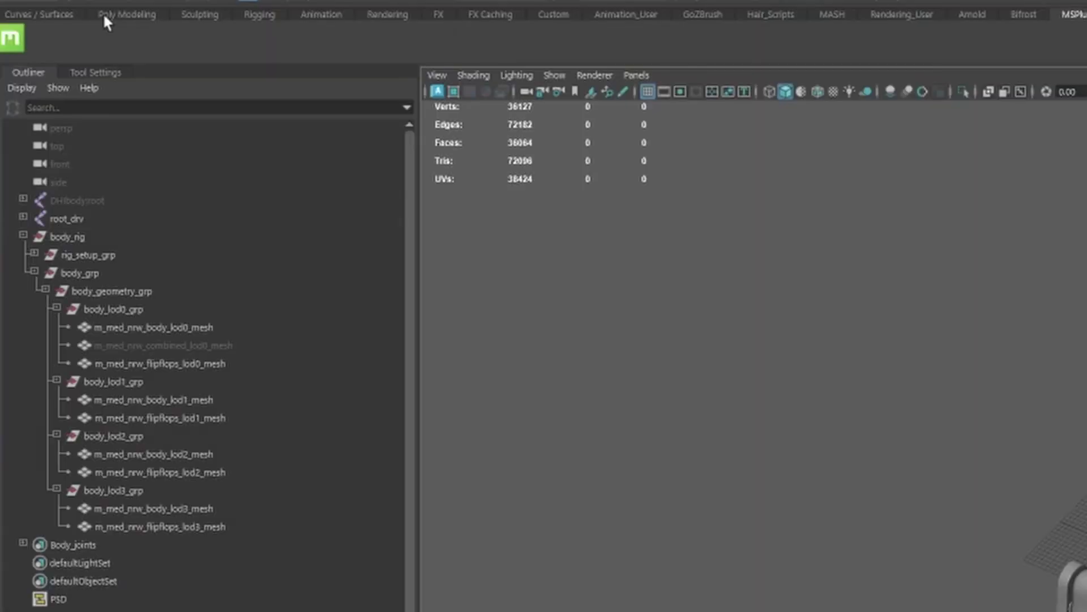
click(103, 12)
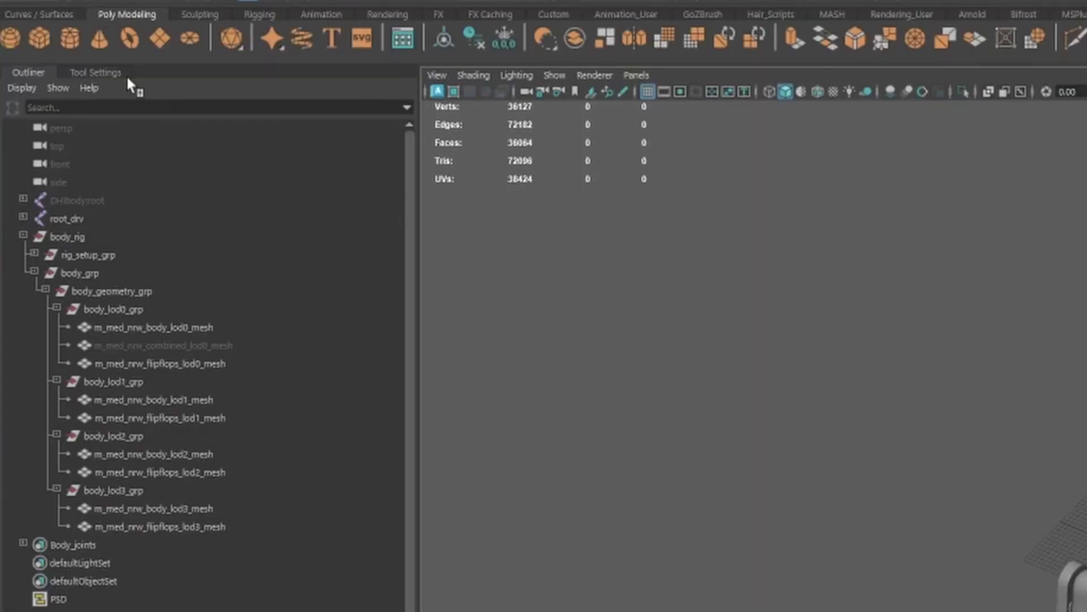
Create a temporary cube and parent root_drv under pCube1 to reorient the body upright.
click(40, 39)
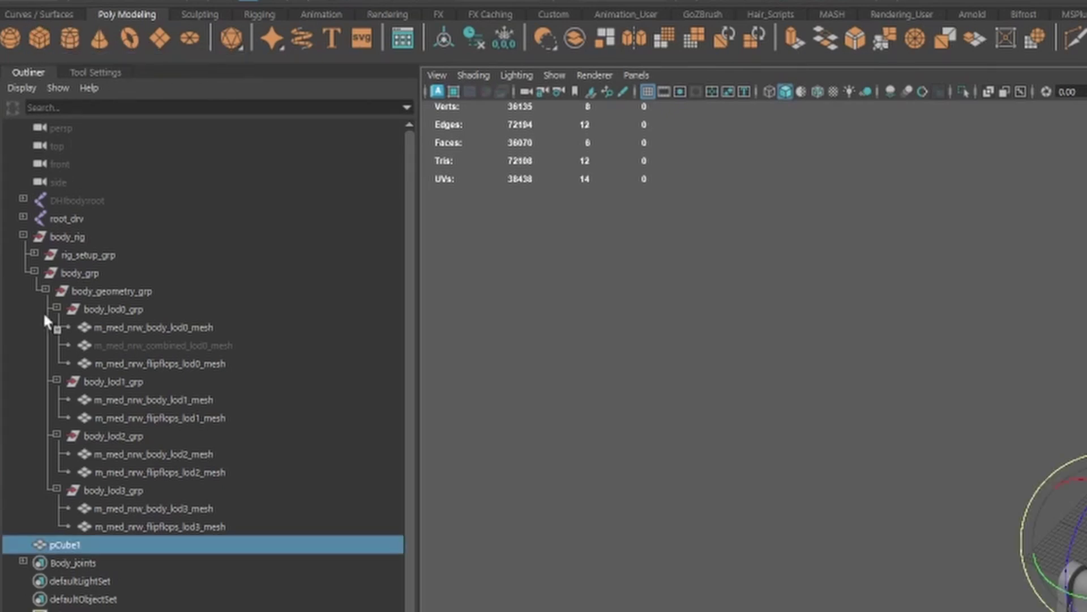
click(63, 236)
click(23, 235)
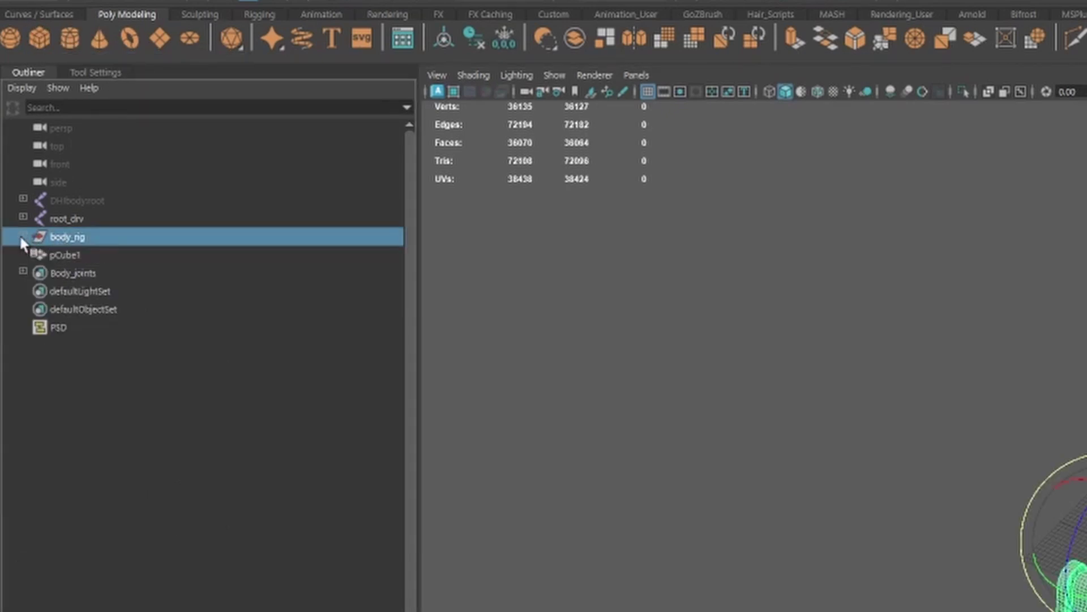
click(53, 218)
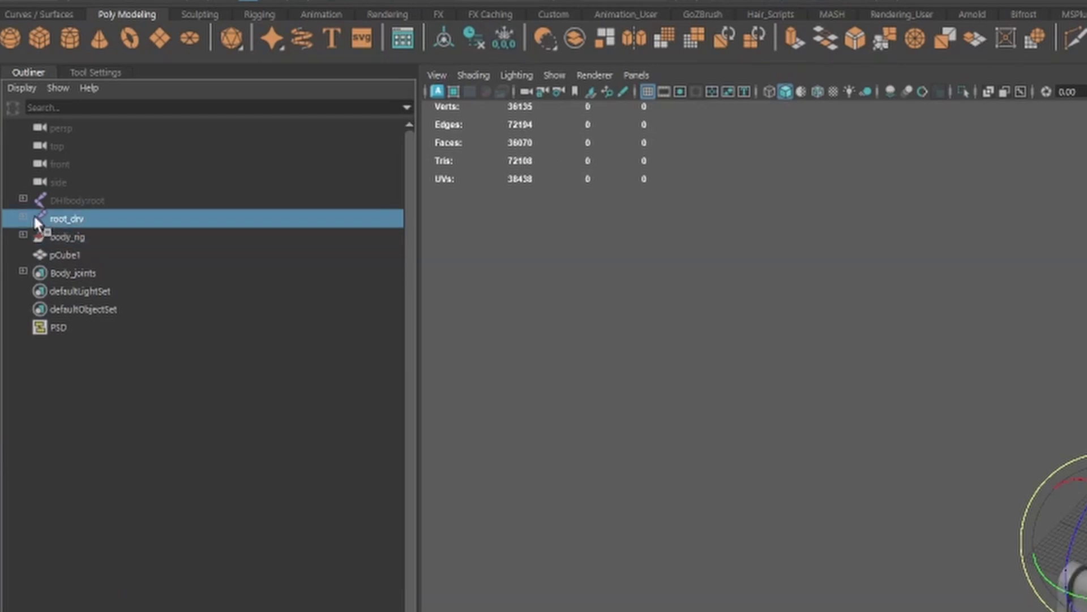
middle_drag(32, 213, 62, 257)
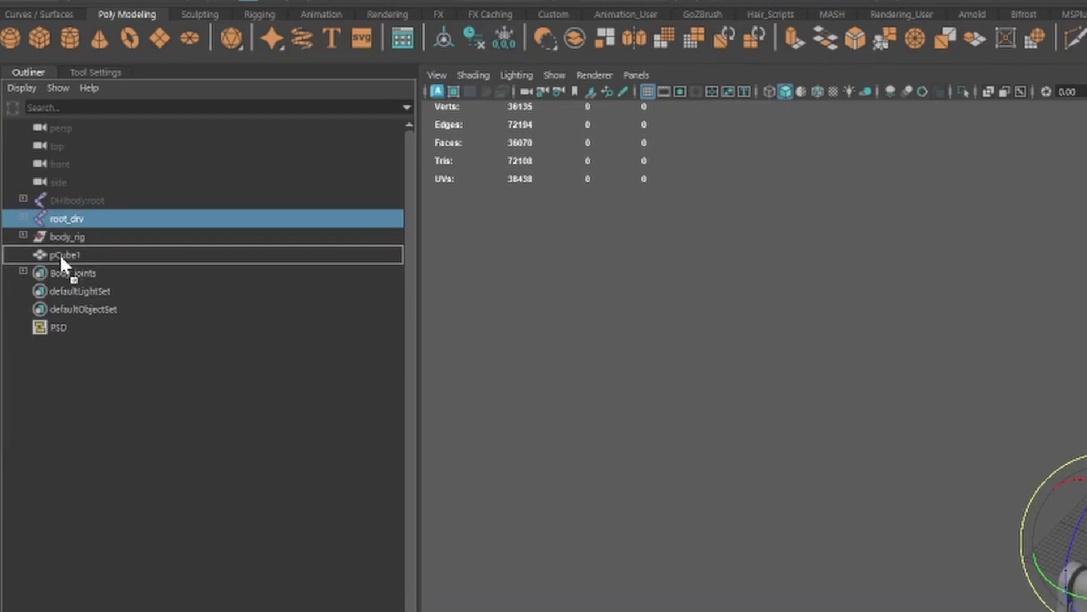
middle_drag(60, 255, 60, 255)
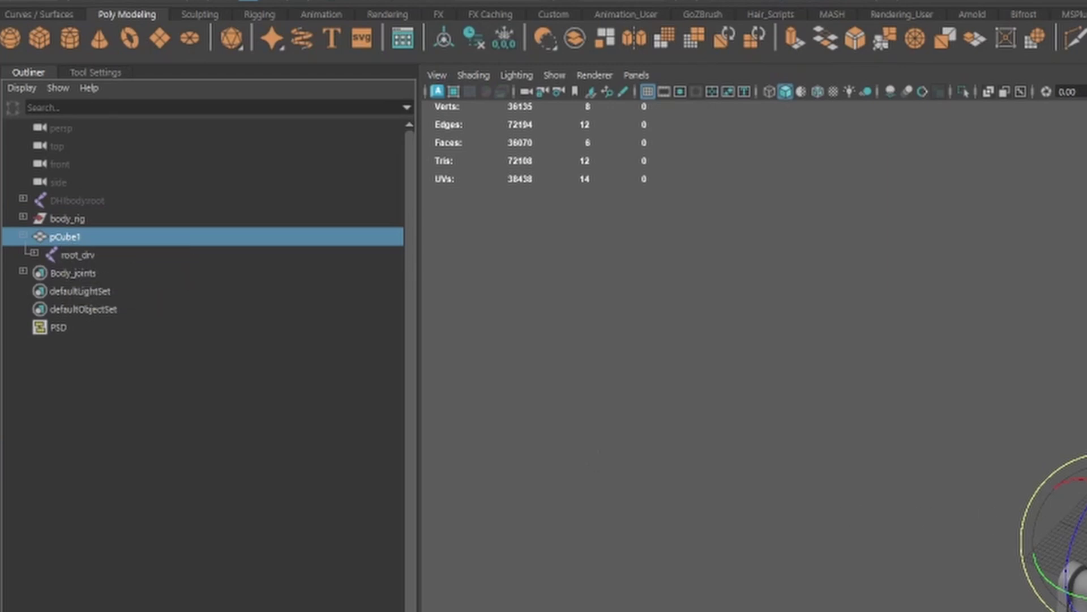
alt+middle_drag(765, 382, 680, 340)
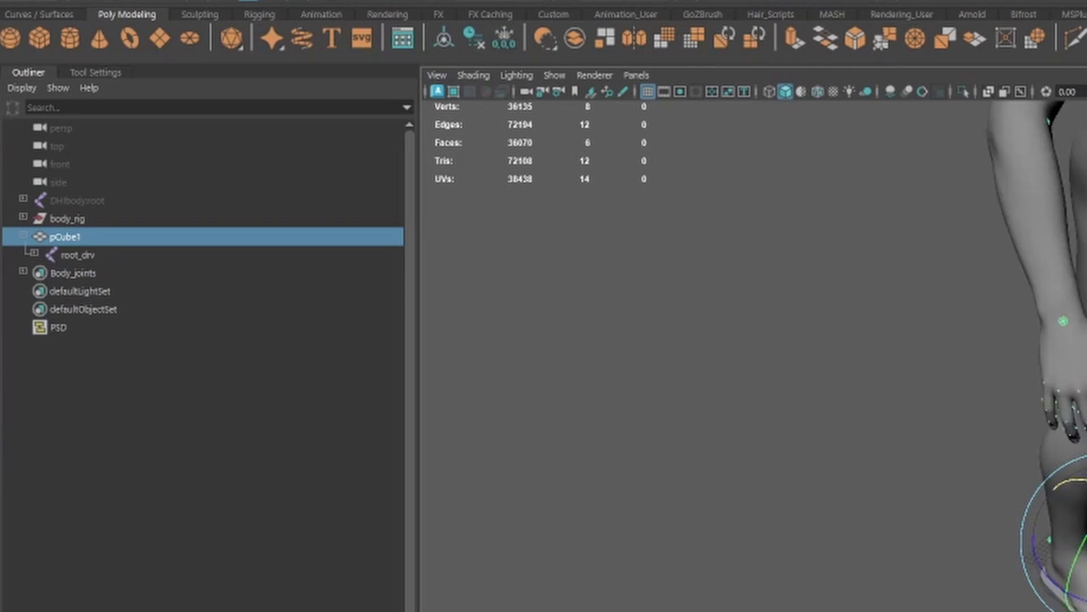
alt+middle_drag(765, 383, 680, 340)
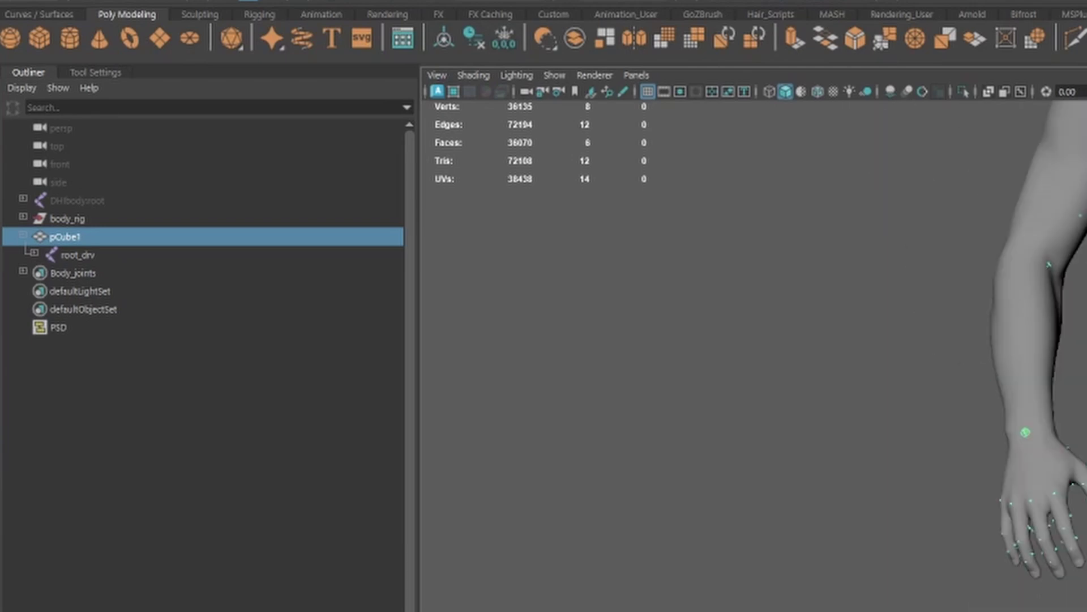
alt+middle_drag(764, 340, 680, 297)
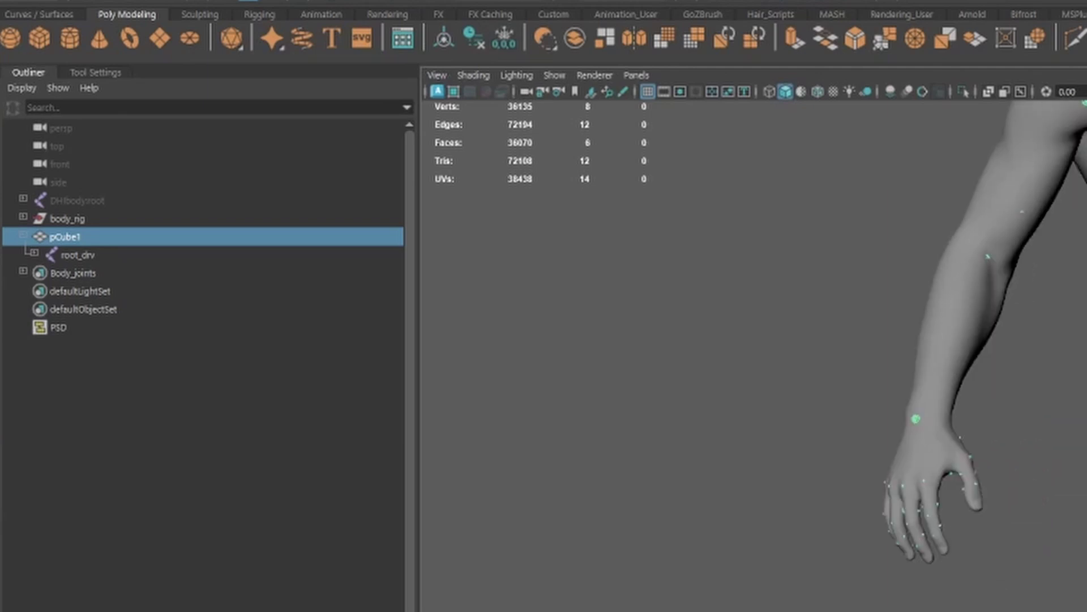
Unparent root_drv back to the top level and select the temporary pCube1.
click(84, 249)
middle_drag(48, 252, 63, 193)
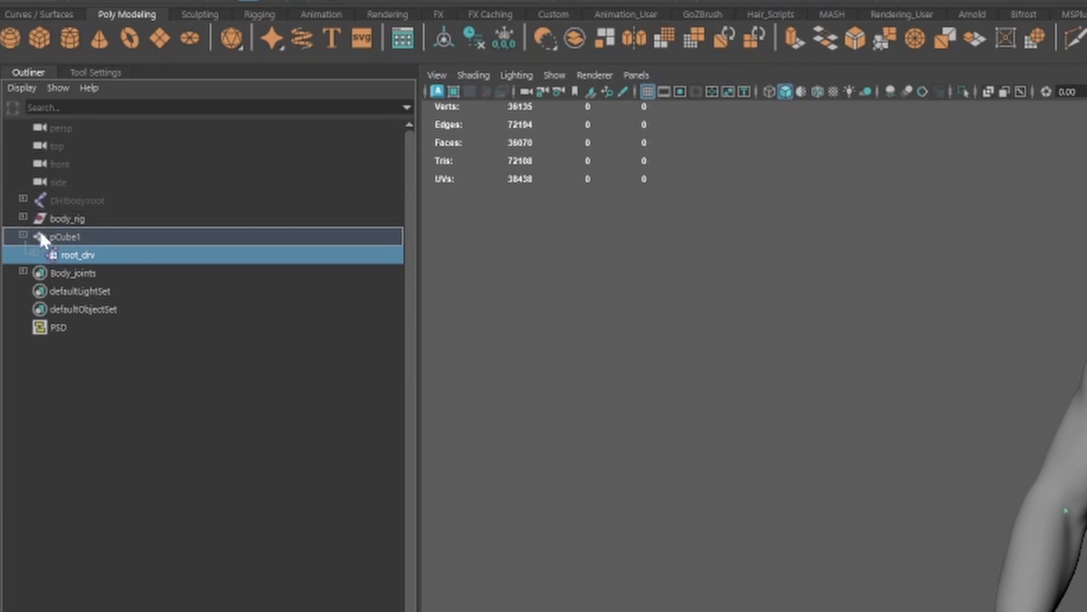
mouse_move(52, 200)
middle_down()
mouse_move(61, 223)
mouse_move(65, 206)
mouse_move(85, 201)
mouse_move(92, 214)
mouse_move(35, 188)
mouse_move(52, 190)
middle_up()
drag(51, 219, 59, 195)
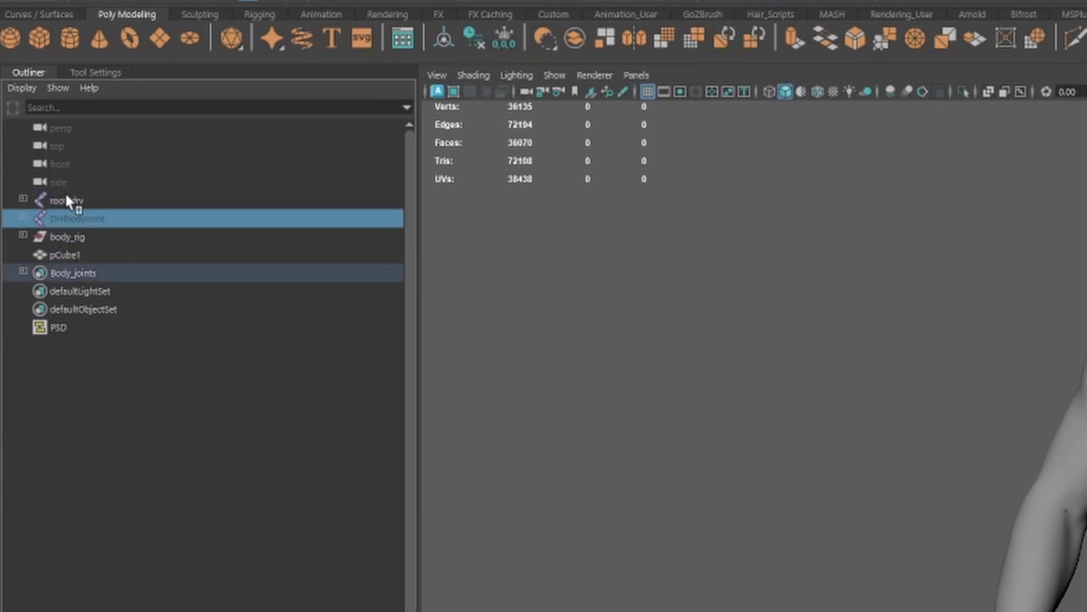
click(66, 200)
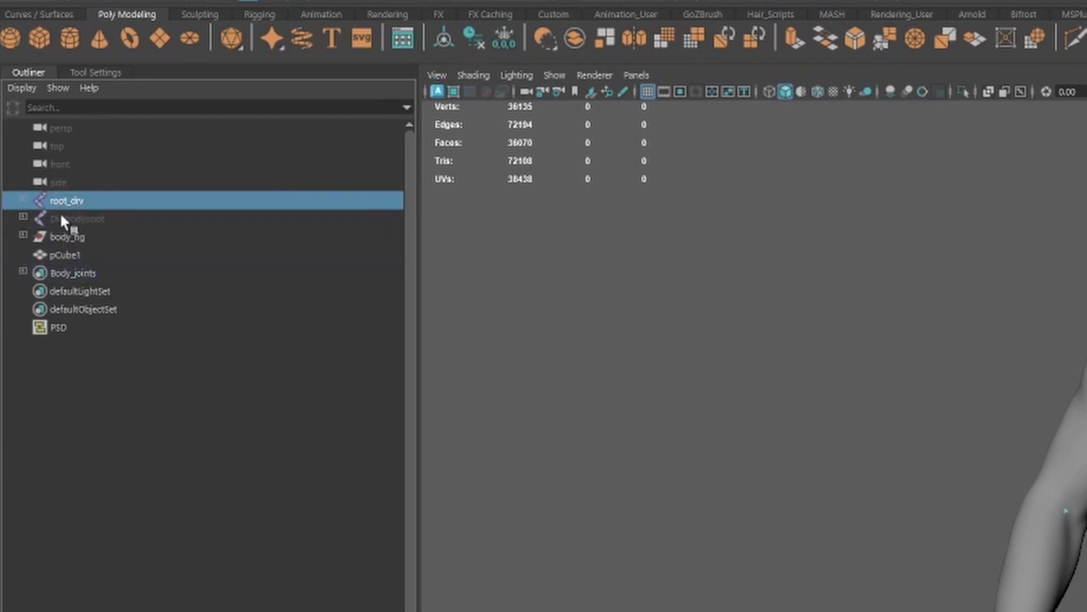
click(64, 255)
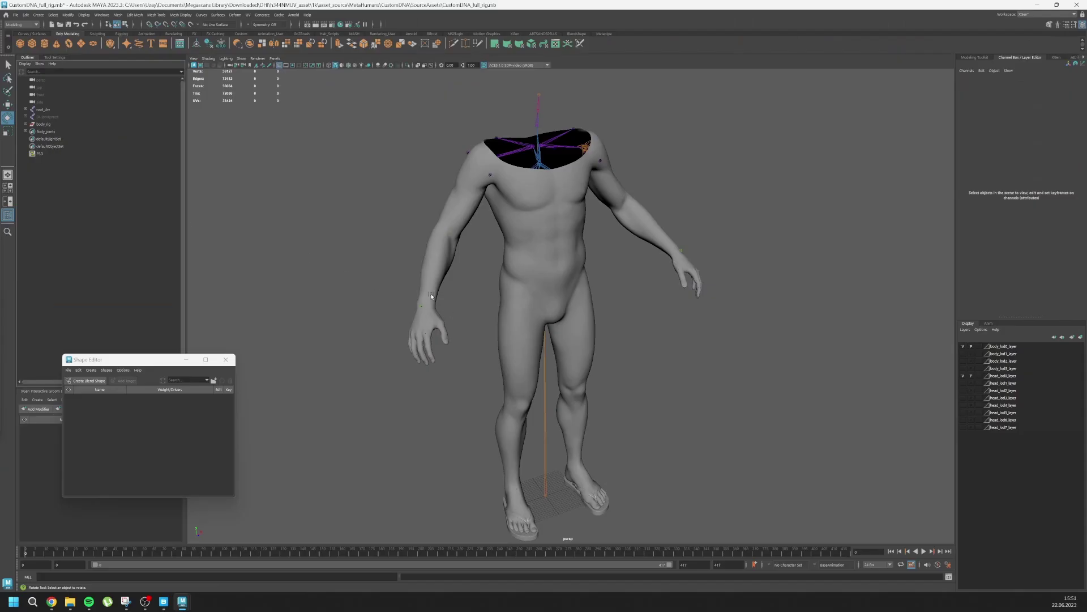
Show the joints through the body mesh with X-Ray Joints and frame the character from the front.
mouse_move(544, 272)
alt+mouse_down()
mouse_move(472, 346)
mouse_move(510, 351)
alt+mouse_up()
alt+right_drag(510, 350, 543, 356)
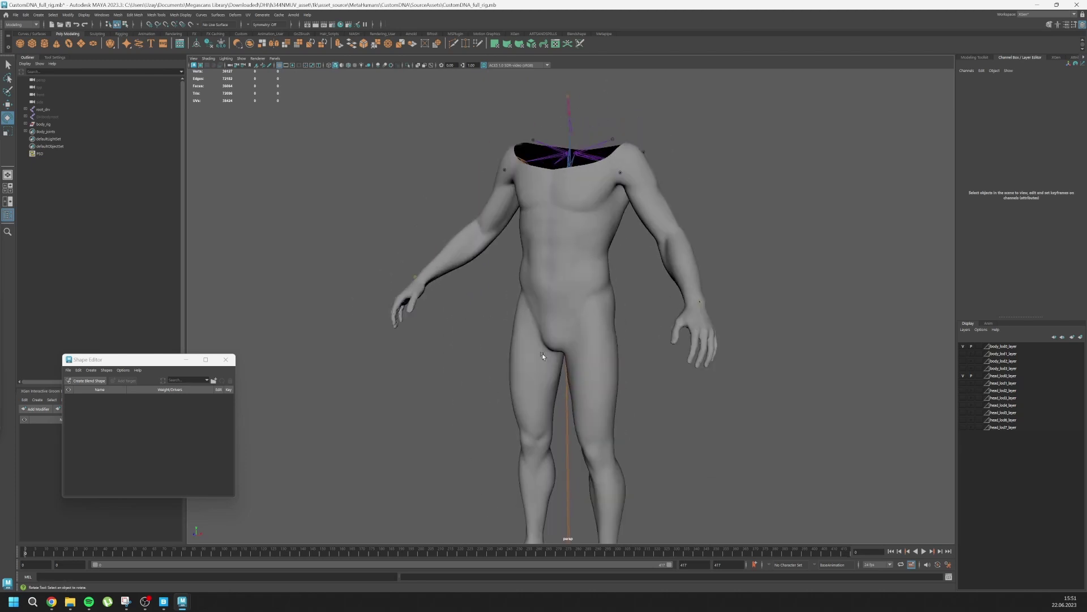
click(425, 66)
key(z)
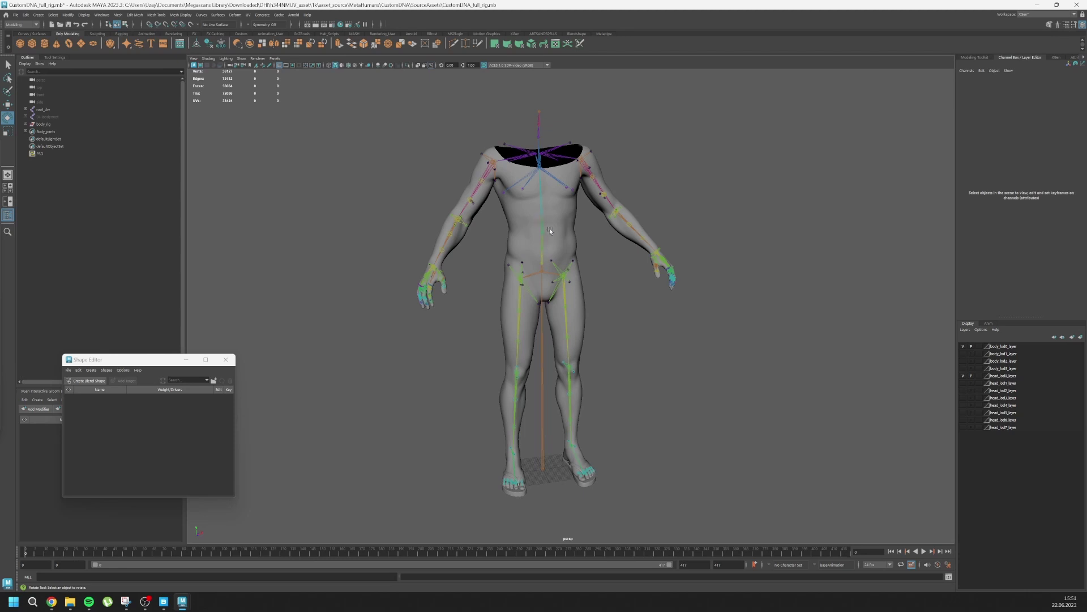
alt+drag(536, 216, 681, 193)
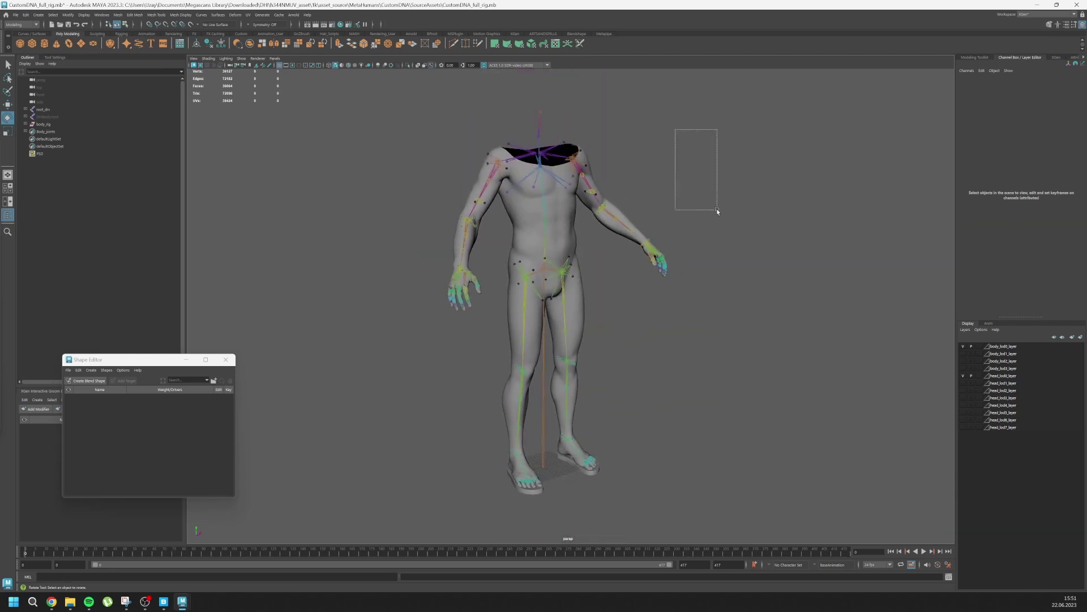
ctrl+alt+drag(716, 210, 435, 476)
key(bracketleft)
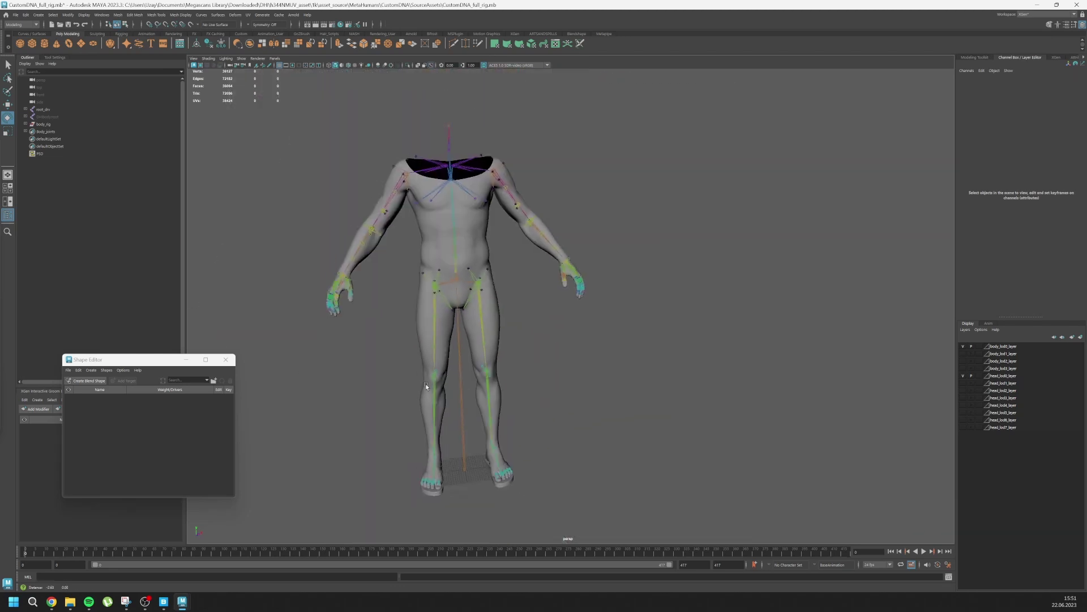
alt+drag(435, 385, 466, 398)
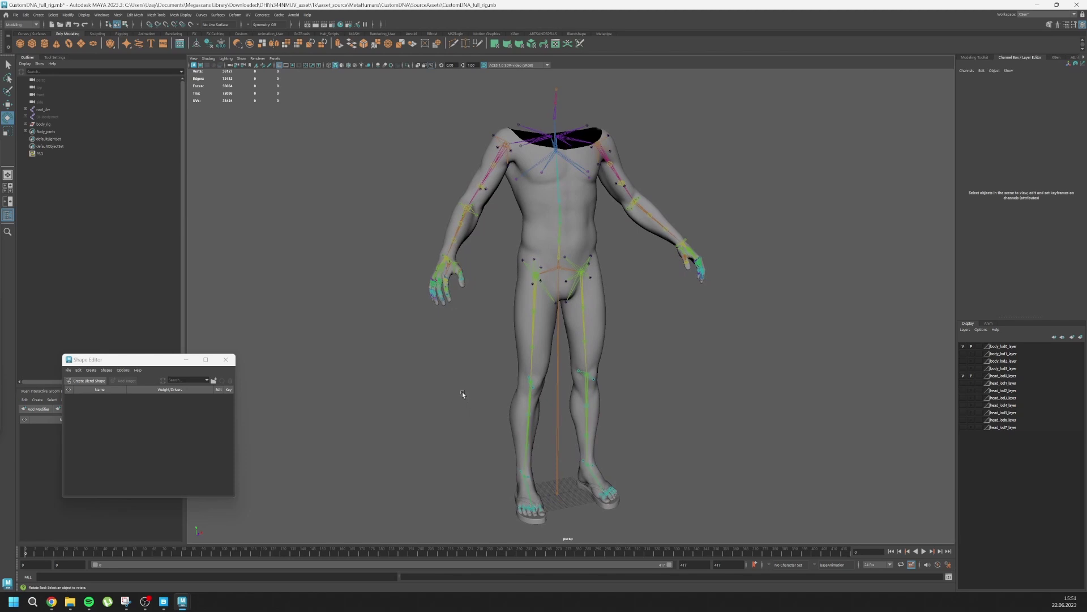
Test-rotate upperarm_l up to horizontal, undo it back to the rest pose and deselect.
click(506, 190)
mouse_move(495, 171)
mouse_down()
mouse_move(479, 126)
mouse_move(441, 85)
mouse_up()
key(z)
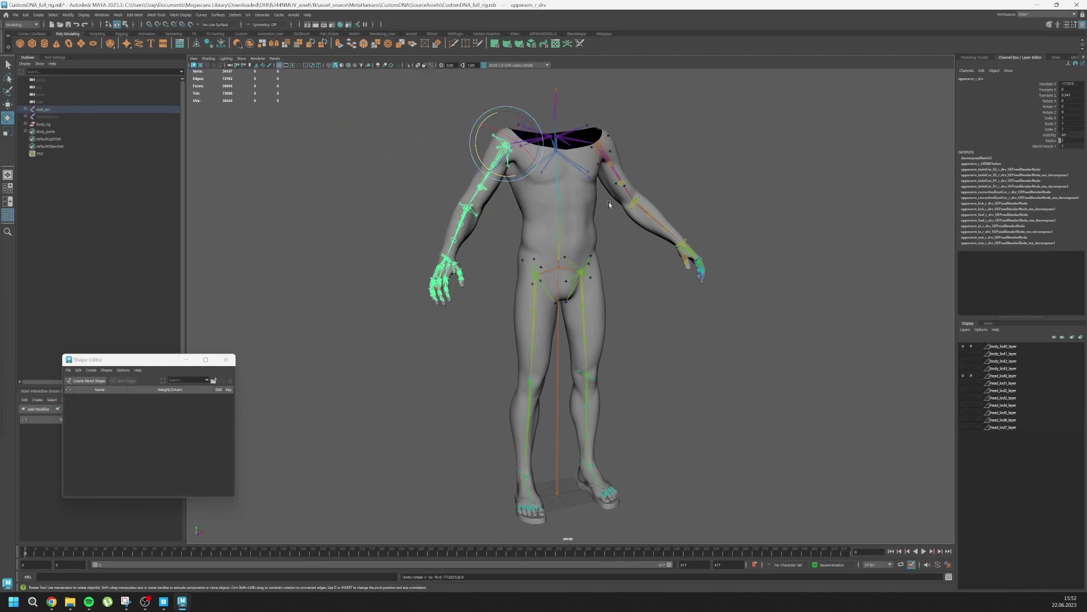
click(366, 293)
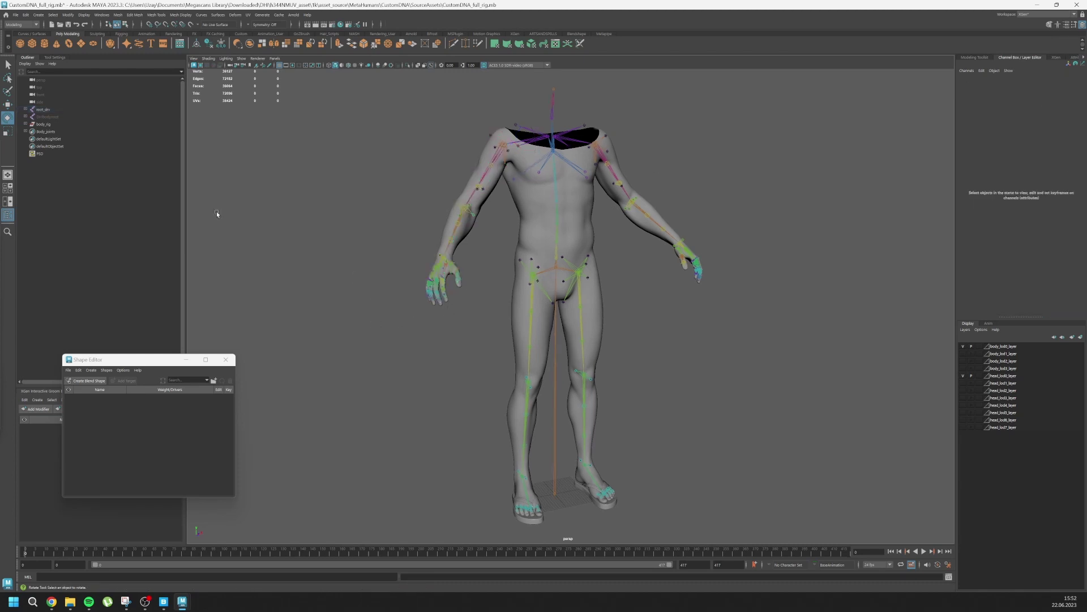
Start Save Scene As from the File menu, opening the save dialog.
click(17, 17)
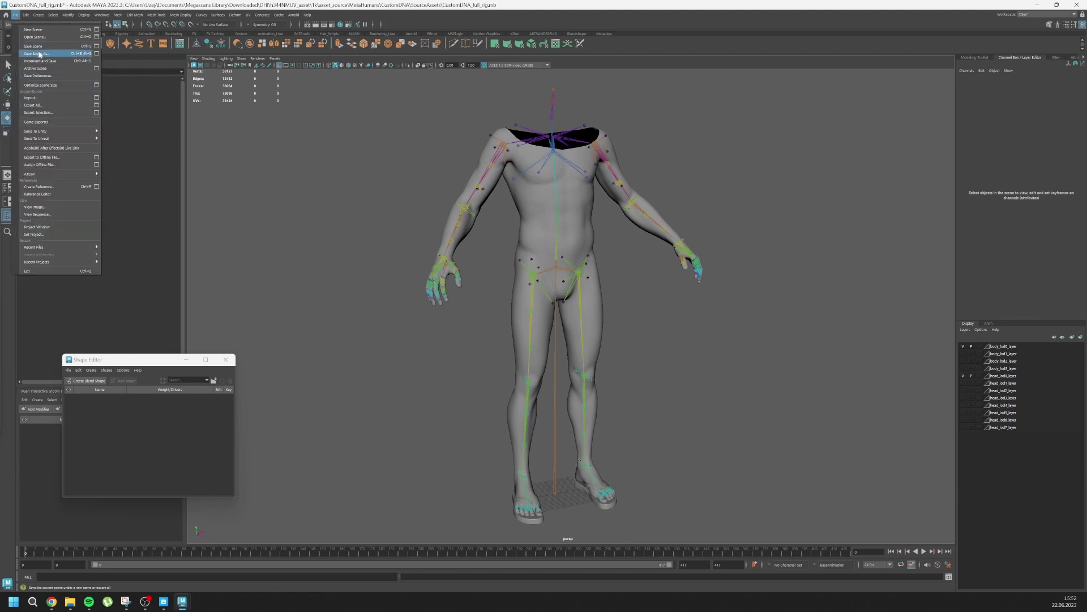
click(38, 54)
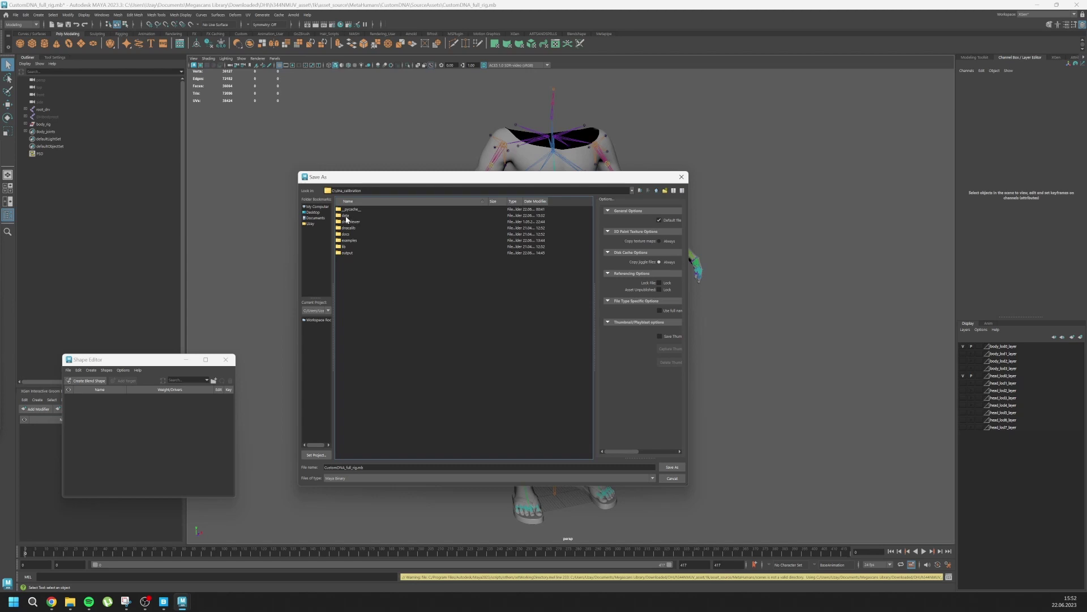
Point the save dialog at the data folder with Body_Drv.mb as the file name.
double_click(347, 220)
click(347, 235)
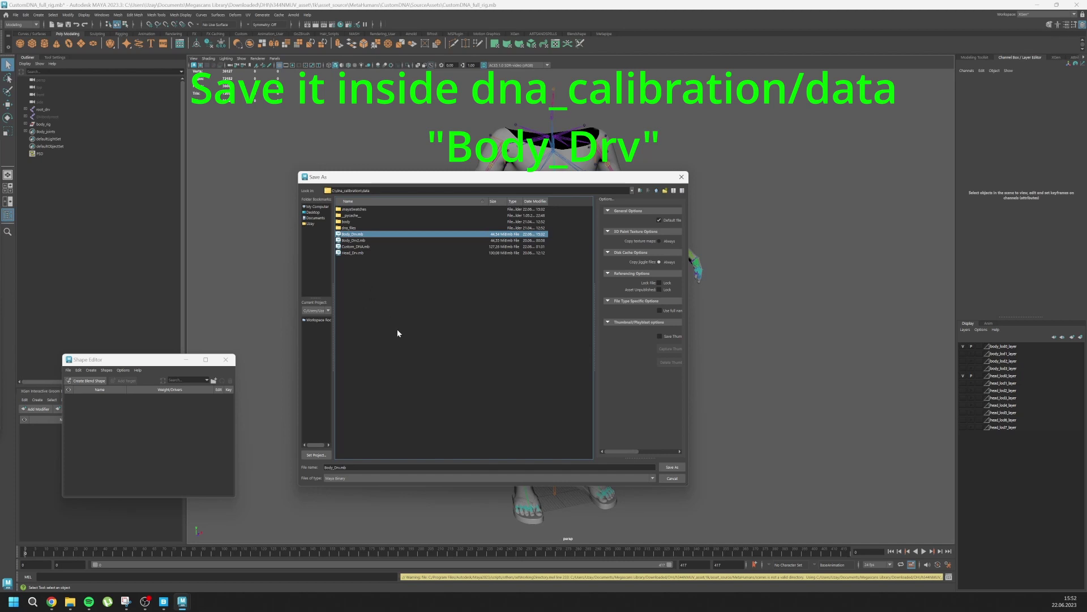
click(363, 467)
drag(345, 467, 295, 472)
click(352, 468)
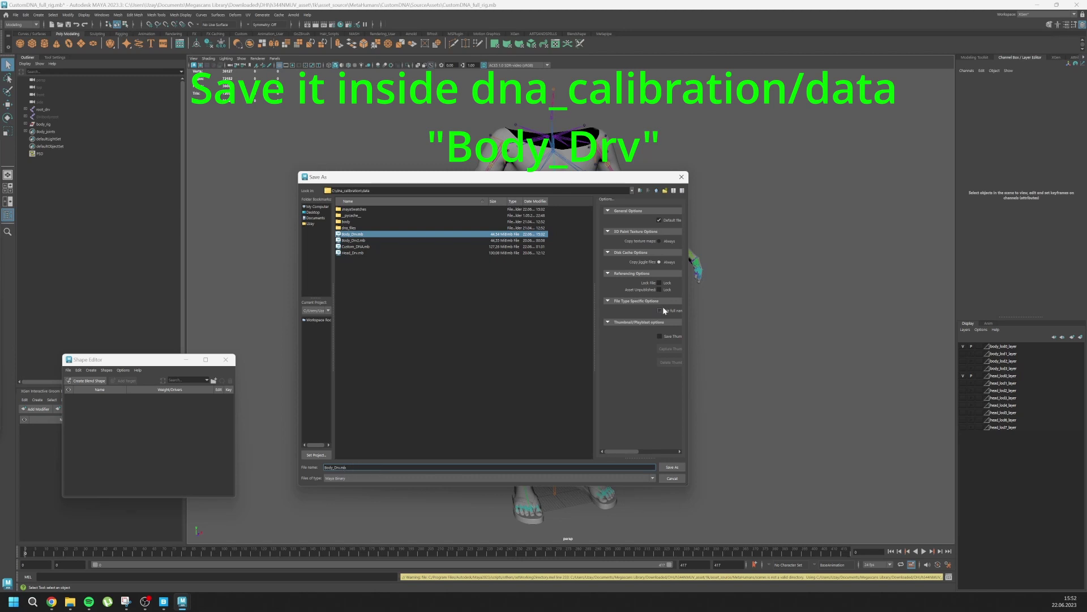
Resize the Options panel splitter and recheck the Body_Drv.mb file name.
drag(593, 316, 523, 316)
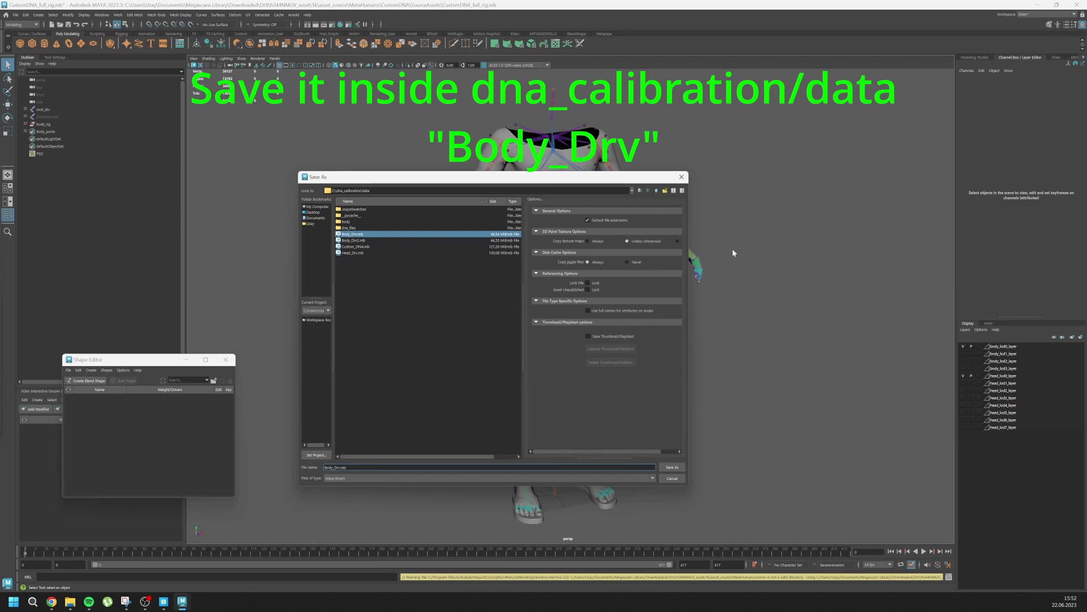
drag(522, 326, 574, 326)
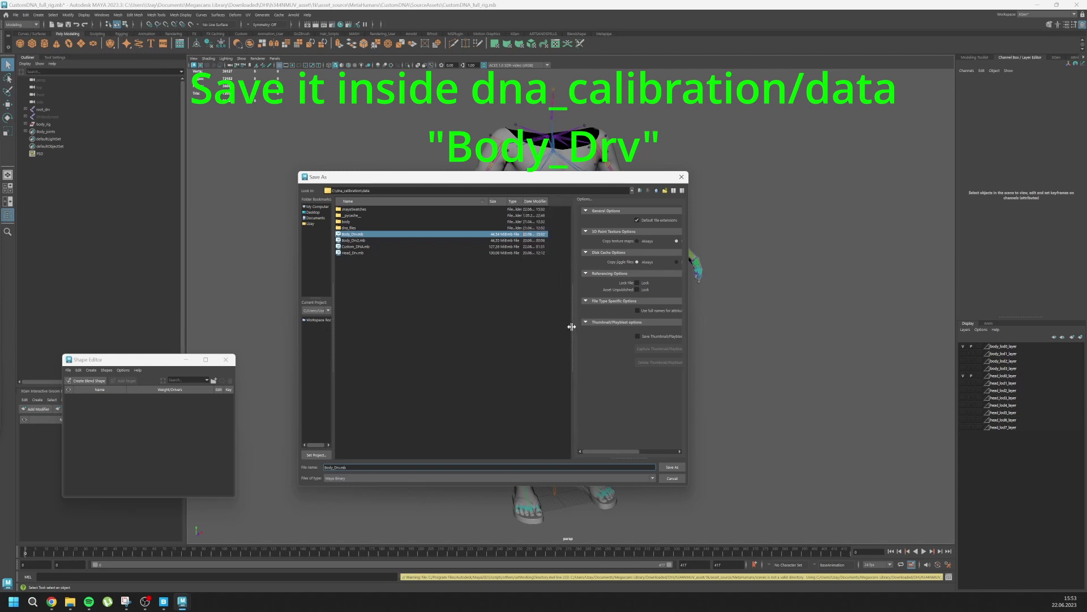
drag(353, 466, 310, 468)
click(341, 468)
Confirm the save, writing the rig scene to dna_calibration/data/Body_Drv.mb.
click(675, 469)
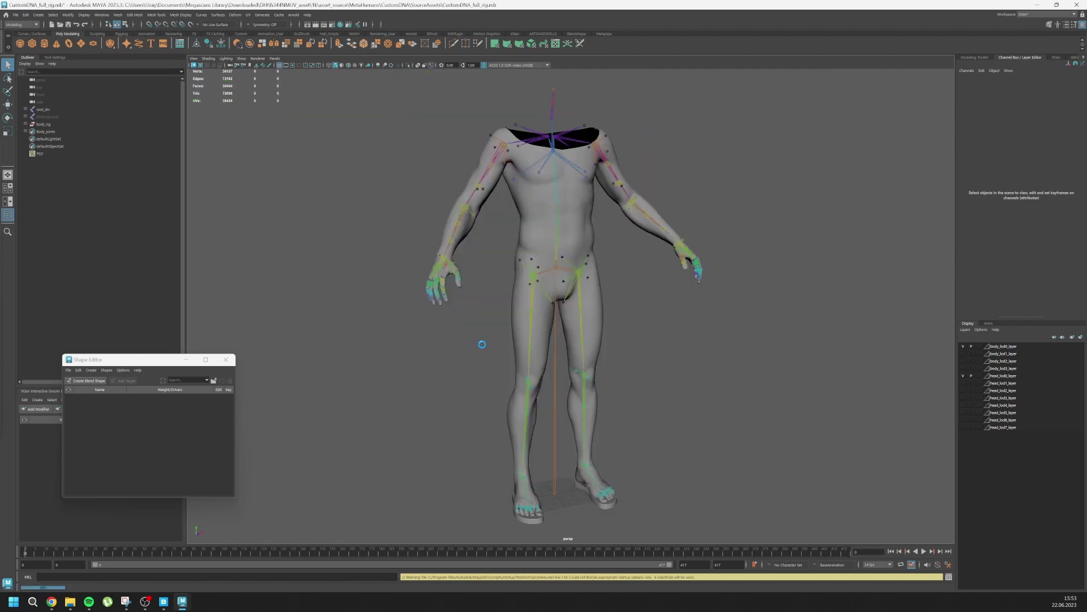